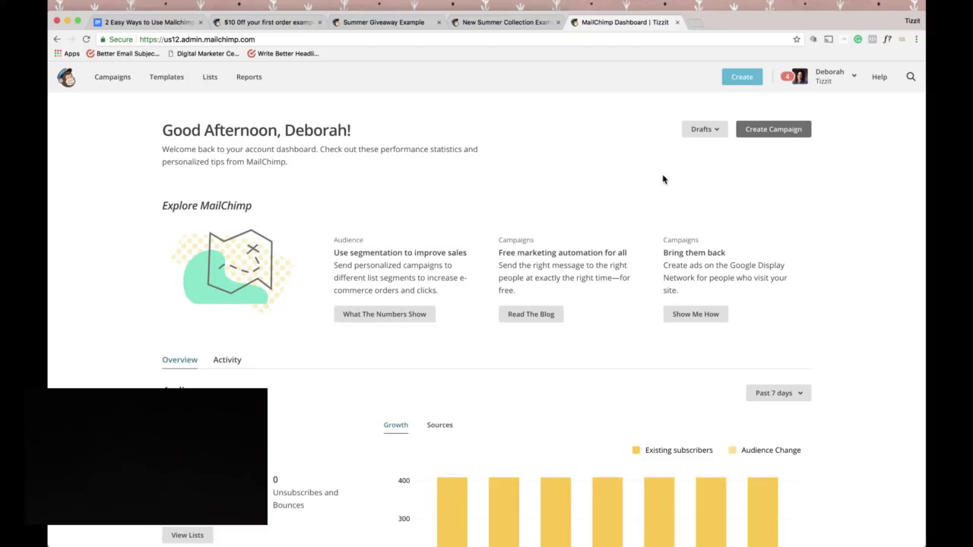
Step: Start creating a new landing page campaign and choose the Product page type
{"action": "left_click", "coordinate": [767, 133]}
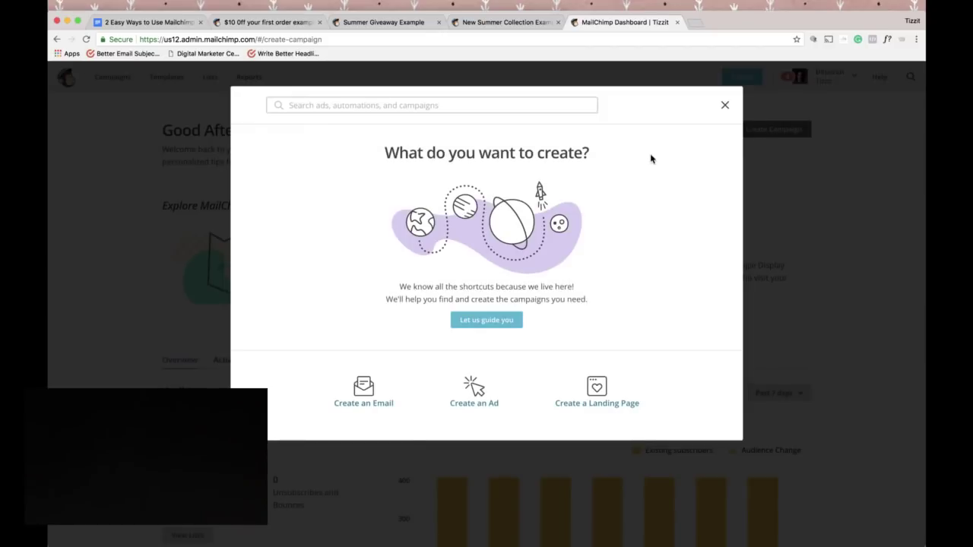
{"action": "left_click", "coordinate": [725, 107]}
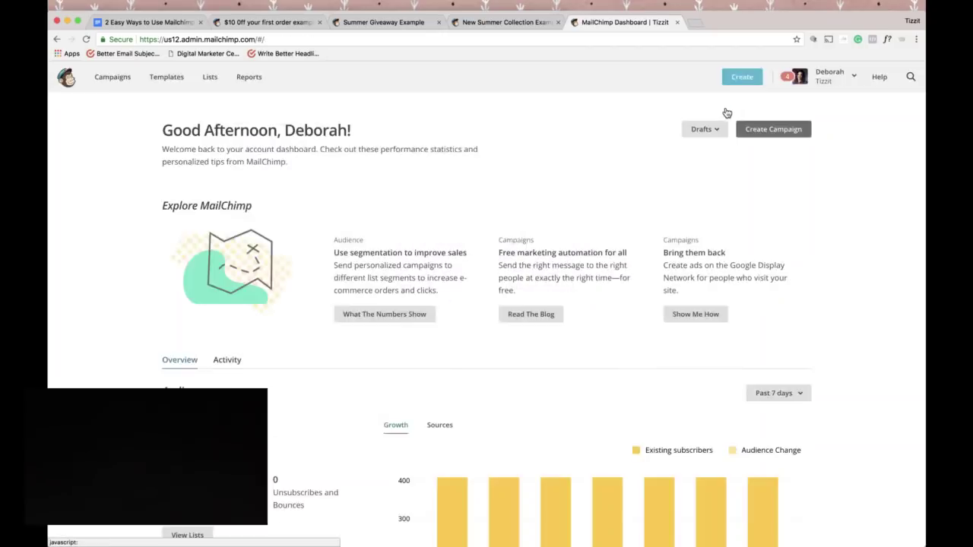
{"action": "left_click", "coordinate": [772, 134]}
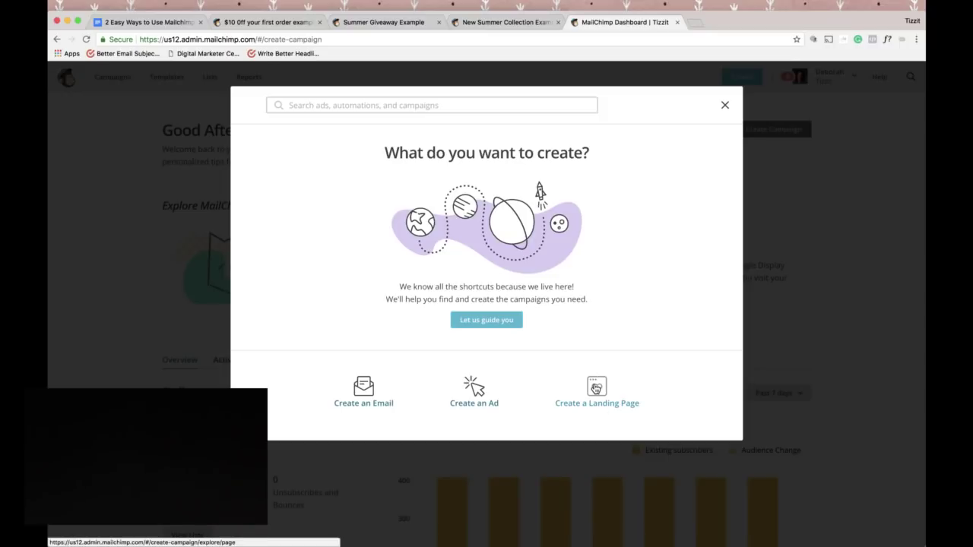
{"action": "left_click", "coordinate": [596, 389]}
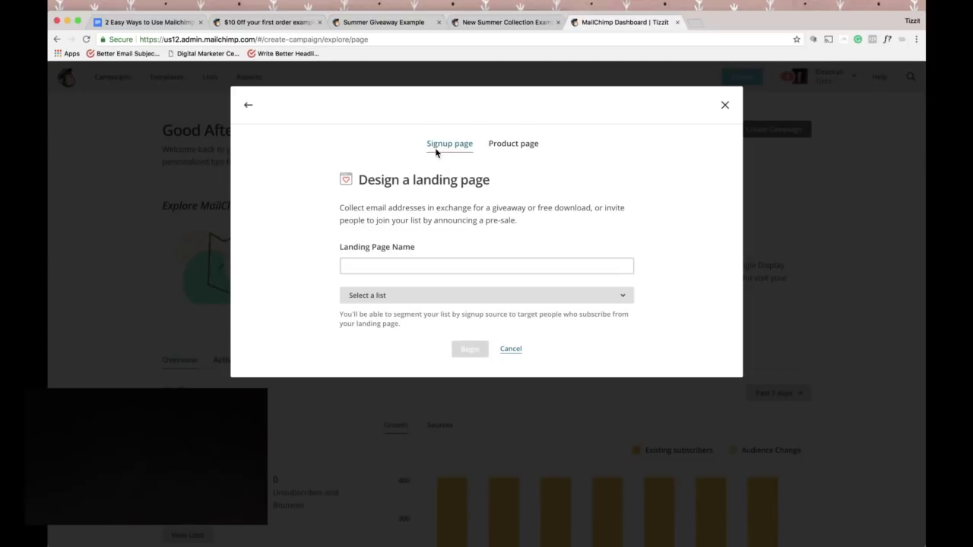
{"action": "left_click", "coordinate": [506, 146]}
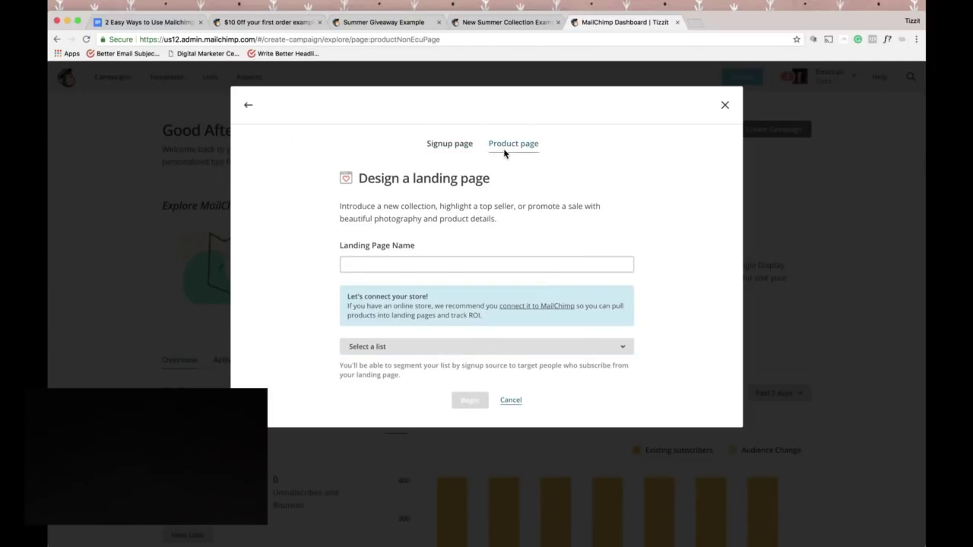
Step: Name the landing page "test 45", assign it to the Blog Subscribers list and begin designing it
{"action": "left_click", "coordinate": [421, 263]}
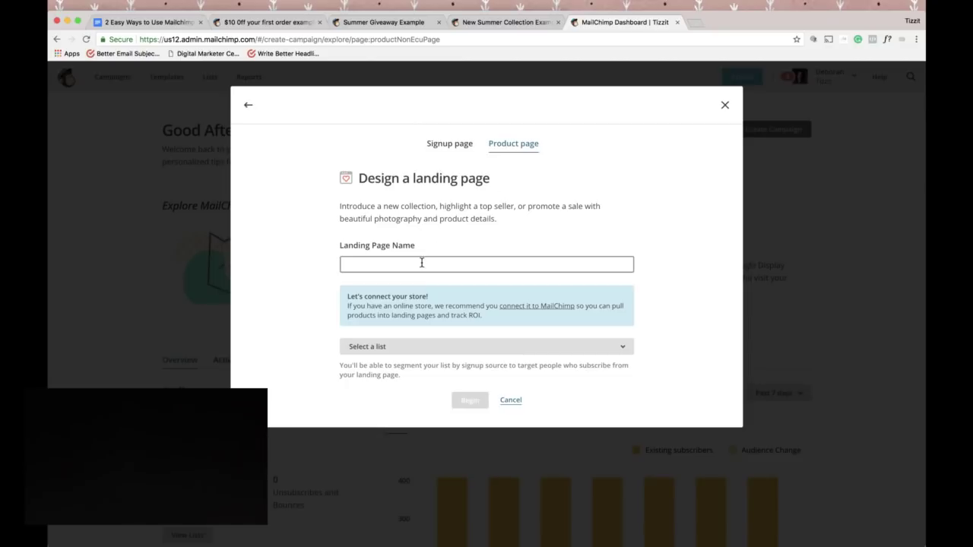
{"action": "type", "text": "test "}
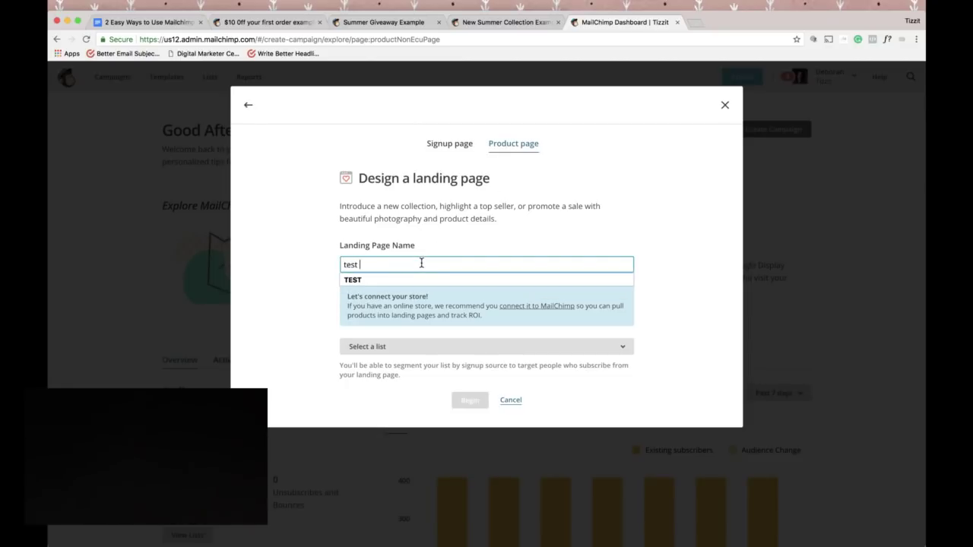
{"action": "type", "text": "45"}
{"action": "left_click", "coordinate": [291, 327]}
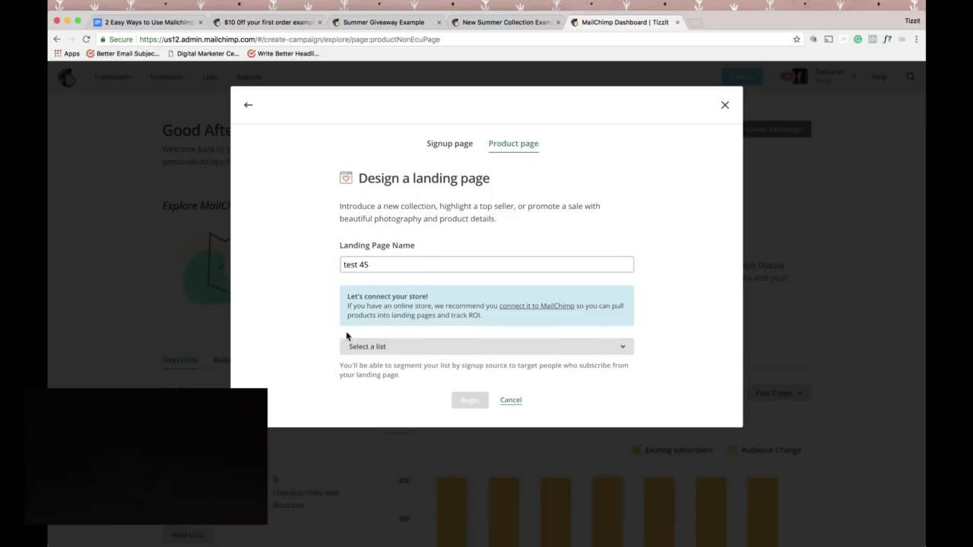
{"action": "left_click", "coordinate": [396, 352]}
{"action": "left_click", "coordinate": [391, 428]}
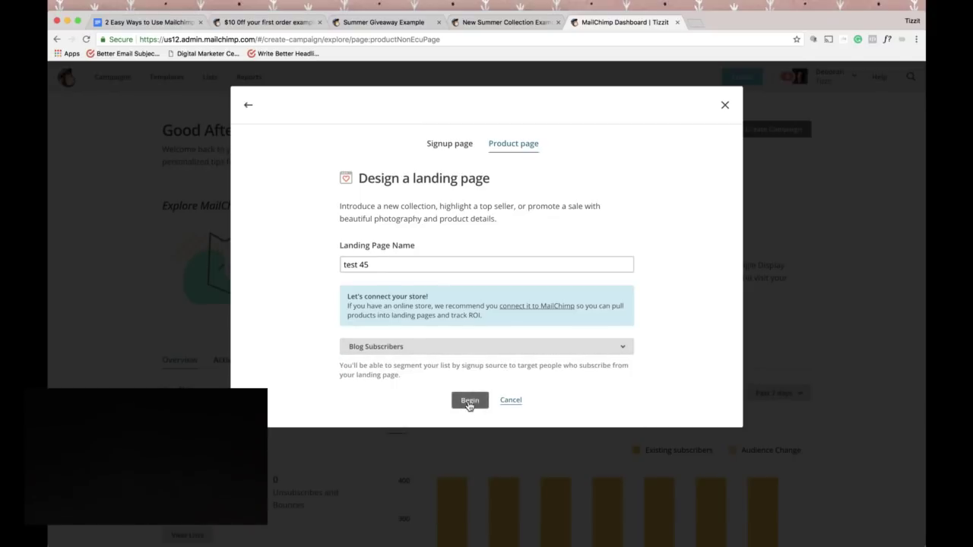
{"action": "left_click", "coordinate": [469, 403]}
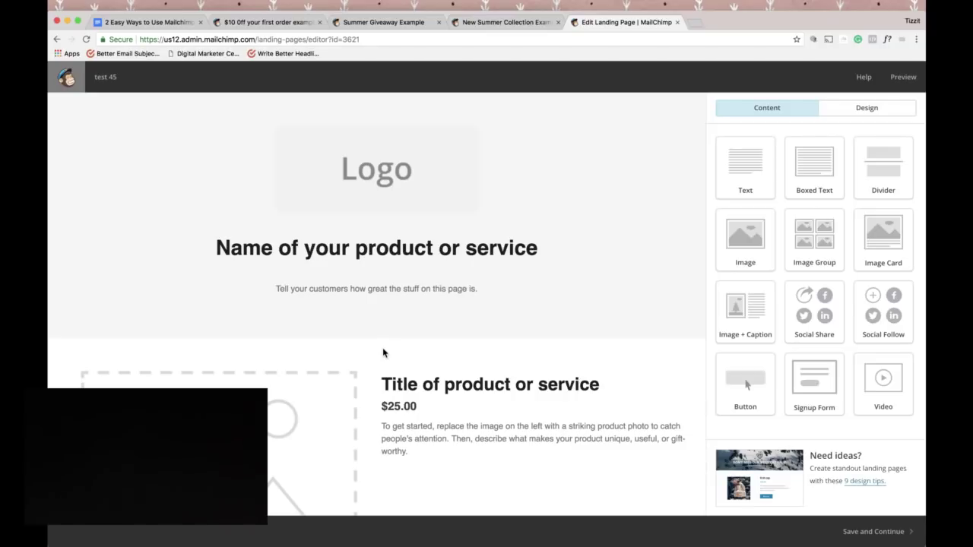
Step: Look over the product page template from the logo header down to the buy button and testimonial
{"action": "scroll", "coordinate": [383, 352], "scroll_direction": "down", "scroll_amount": 4}
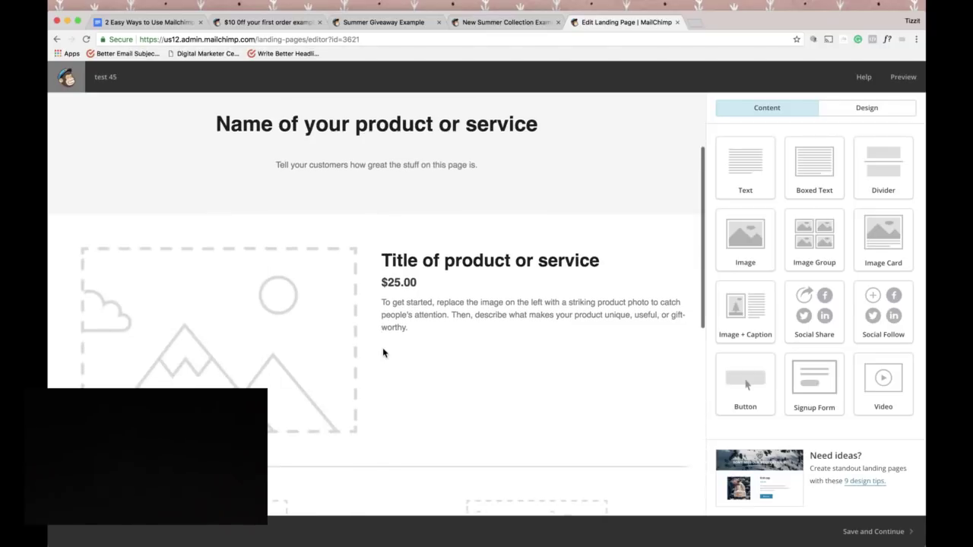
{"action": "scroll", "coordinate": [385, 347], "scroll_direction": "up", "scroll_amount": 2}
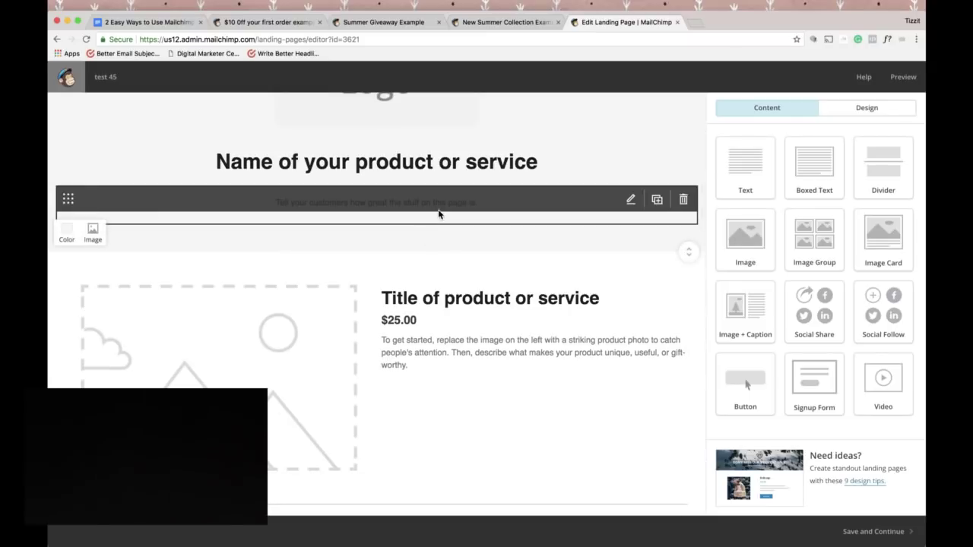
{"action": "scroll", "coordinate": [438, 216], "scroll_direction": "up", "scroll_amount": 2}
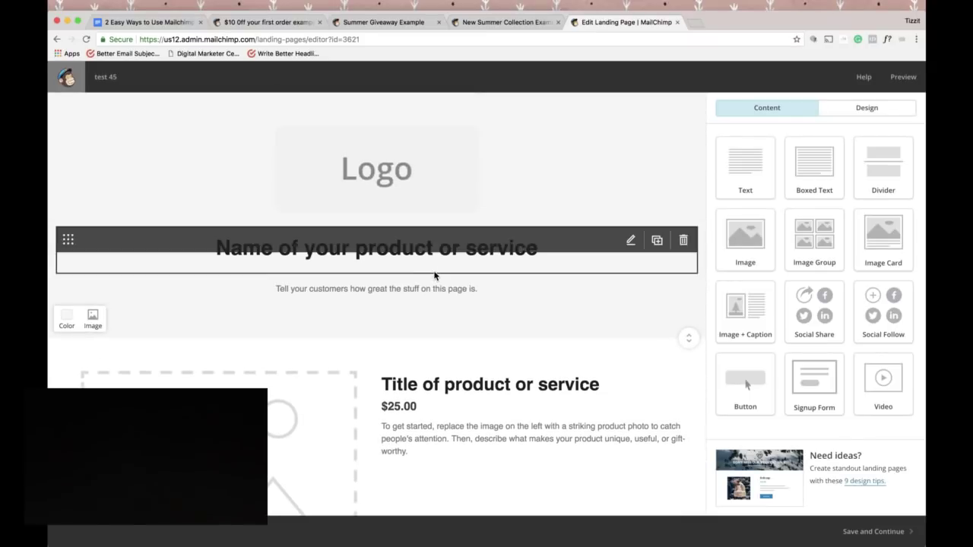
{"action": "scroll", "coordinate": [435, 276], "scroll_direction": "down", "scroll_amount": 2}
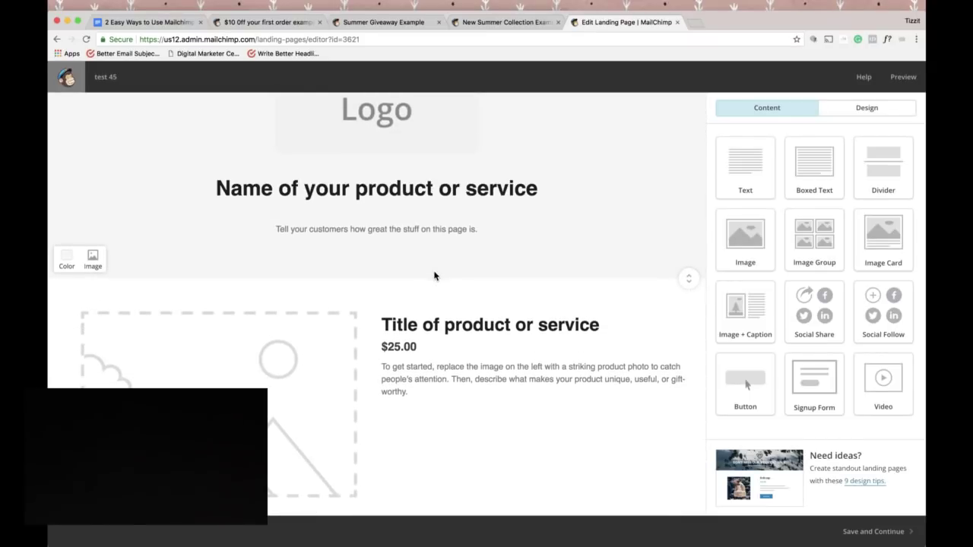
{"action": "scroll", "coordinate": [435, 276], "scroll_direction": "up", "scroll_amount": 2}
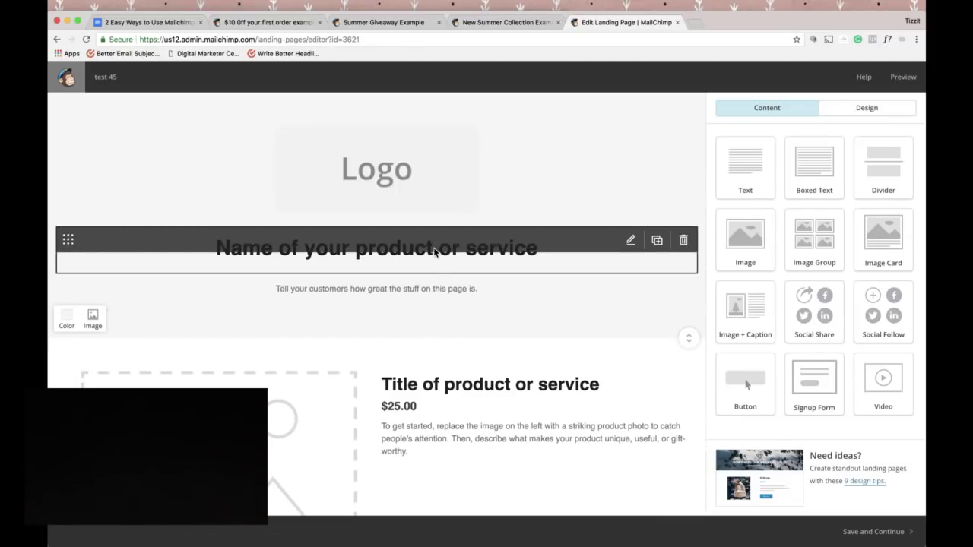
{"action": "scroll", "coordinate": [470, 296], "scroll_direction": "down", "scroll_amount": 3}
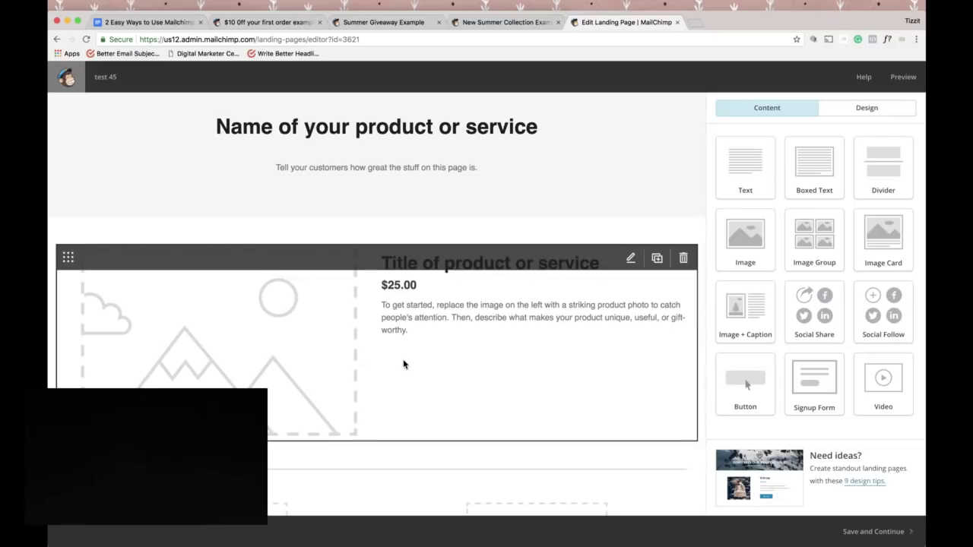
{"action": "scroll", "coordinate": [403, 364], "scroll_direction": "down", "scroll_amount": 5}
{"action": "scroll", "coordinate": [403, 364], "scroll_direction": "up", "scroll_amount": 1}
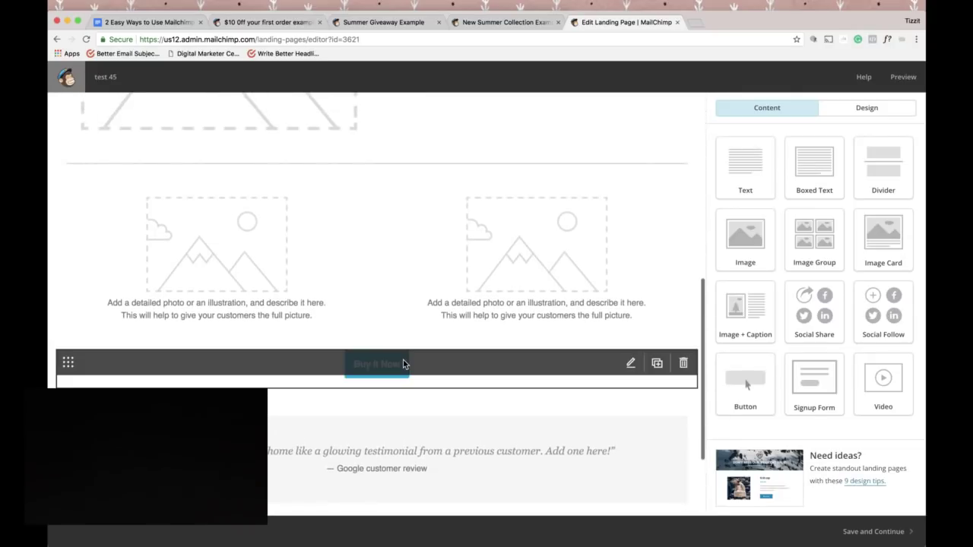
{"action": "scroll", "coordinate": [403, 364], "scroll_direction": "up", "scroll_amount": 8}
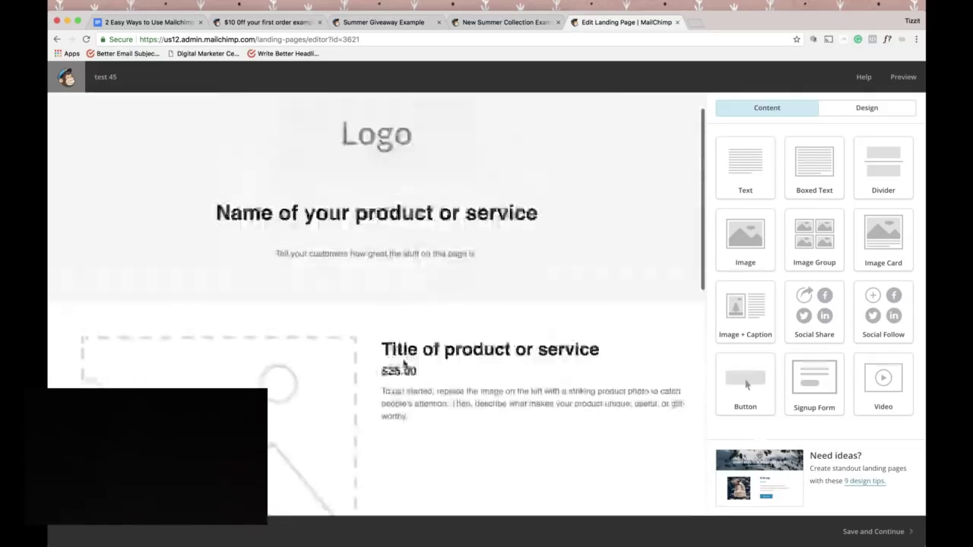
Step: Delete the content block with the product image, title and $25.00 price, below the page header
{"action": "mouse_move", "coordinate": [615, 375]}
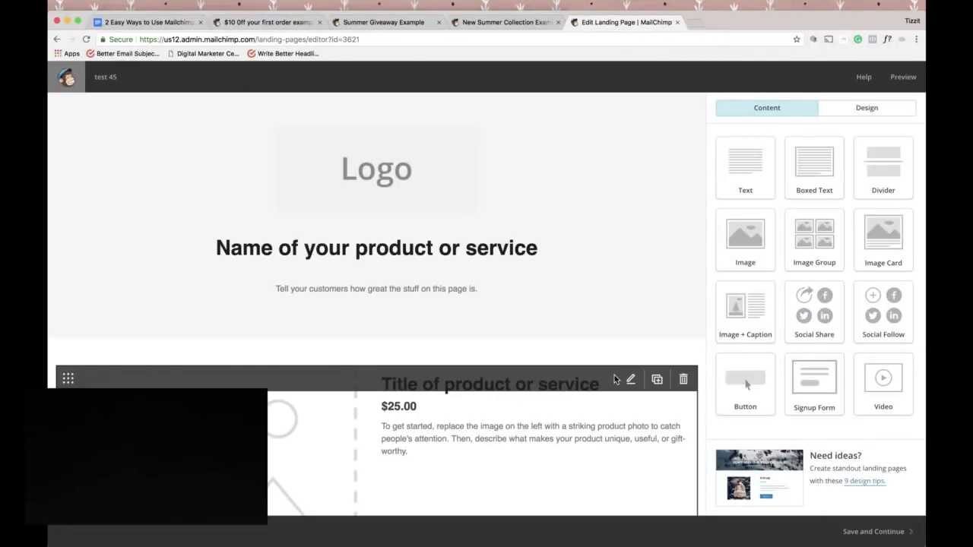
{"action": "left_click", "coordinate": [685, 380]}
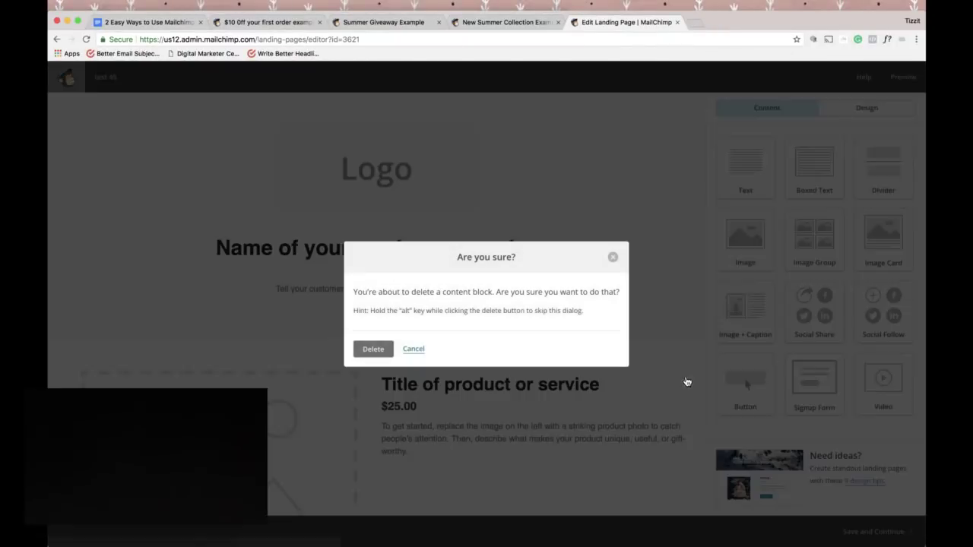
{"action": "left_click", "coordinate": [371, 350]}
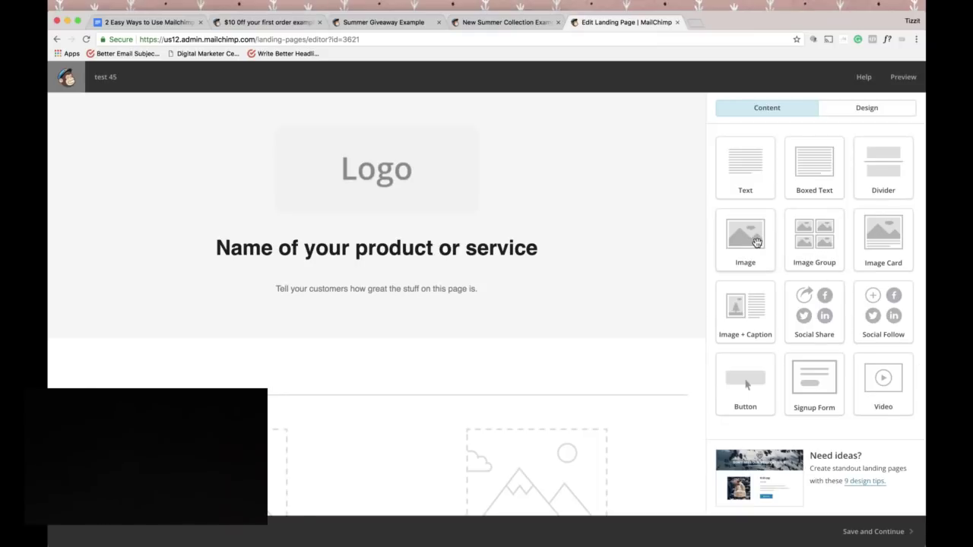
Step: Add a Text block below the header and replace the start of its placeholder, through "You can use", with "Change the text."
{"action": "left_click_drag", "start_coordinate": [745, 169], "coordinate": [443, 380]}
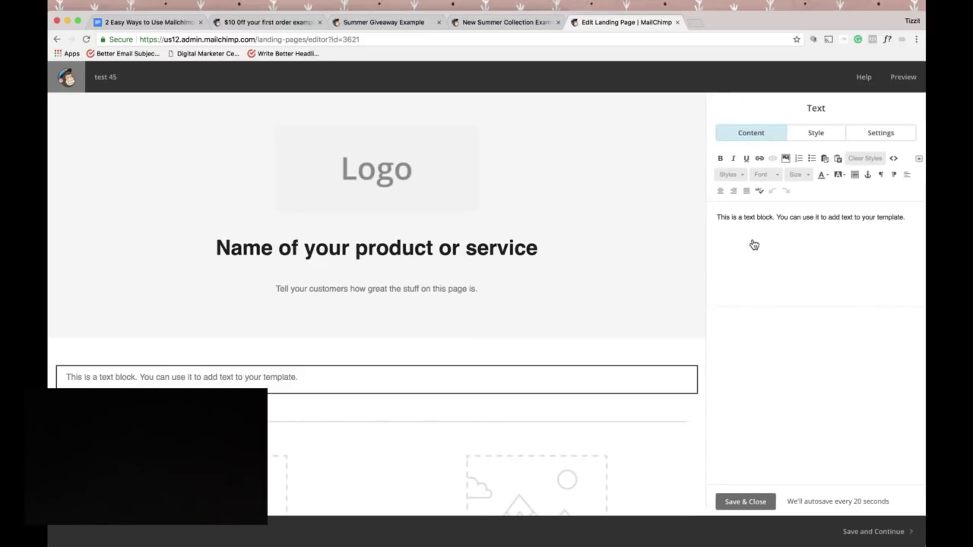
{"action": "left_click_drag", "start_coordinate": [716, 217], "coordinate": [815, 217]}
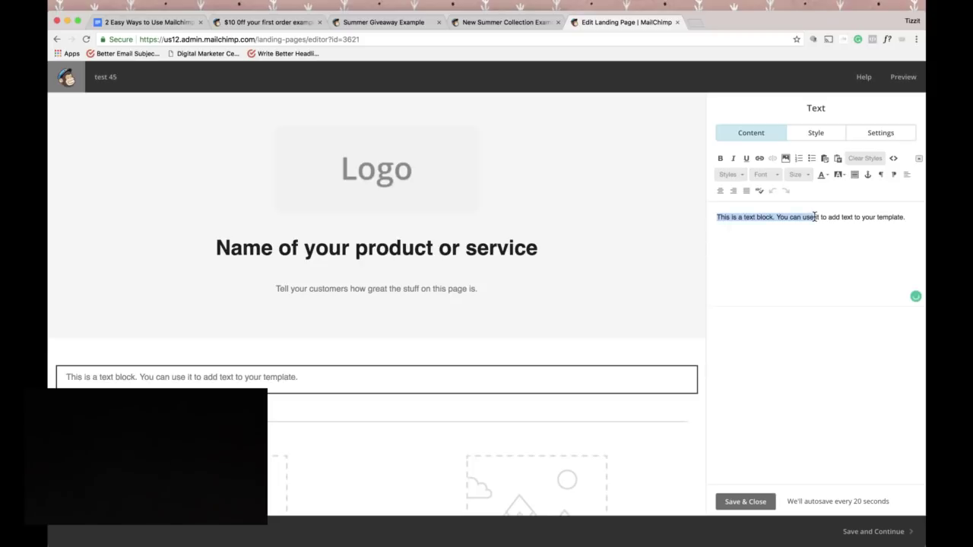
{"action": "type", "text": "Change the e"}
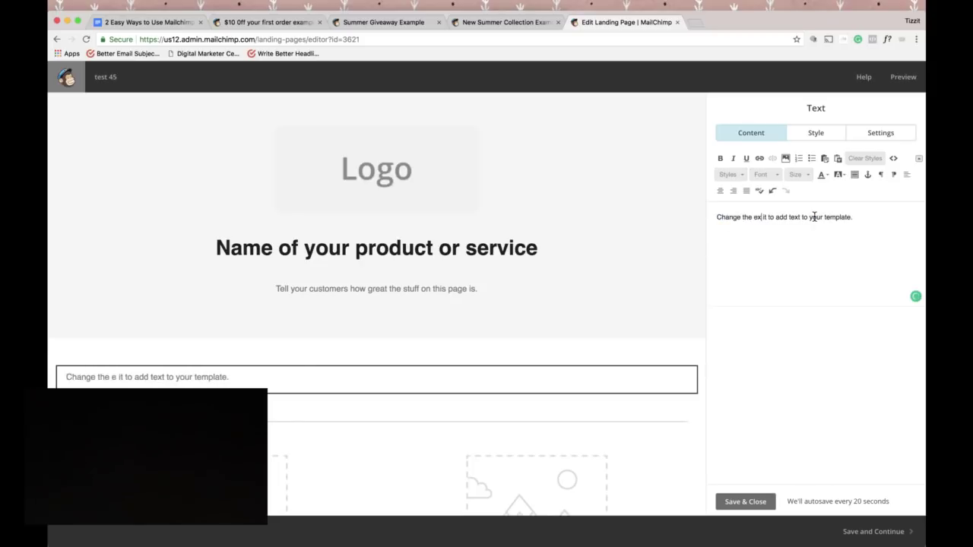
{"action": "key", "text": "BackSpace"}
{"action": "type", "text": "text."}
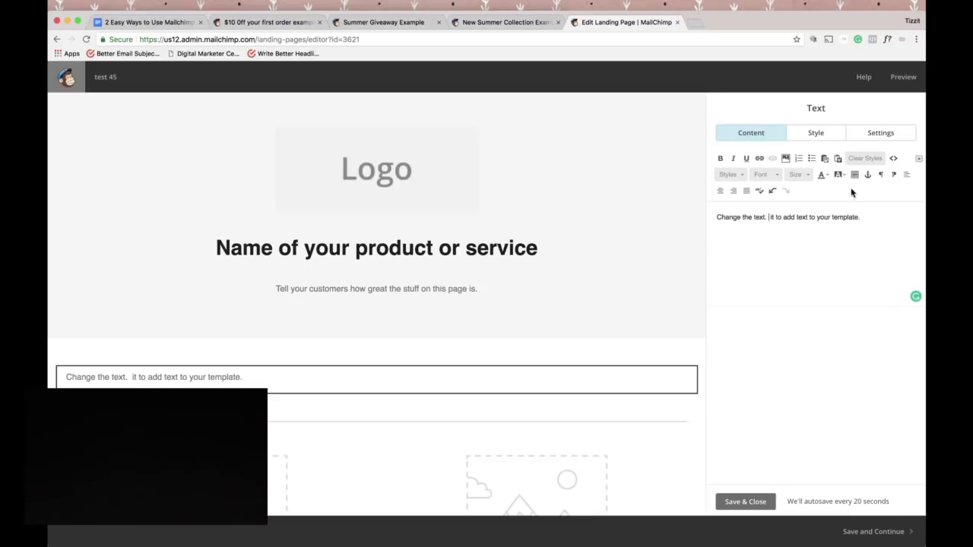
Step: Copy the text block's whole line and paste it three more times after the original
{"action": "triple_click", "coordinate": [813, 217]}
{"action": "key", "text": "super+c"}
{"action": "key", "text": "Right"}
{"action": "key", "text": "super+v"}
{"action": "key", "text": "super+v"}
{"action": "key", "text": "super+v"}
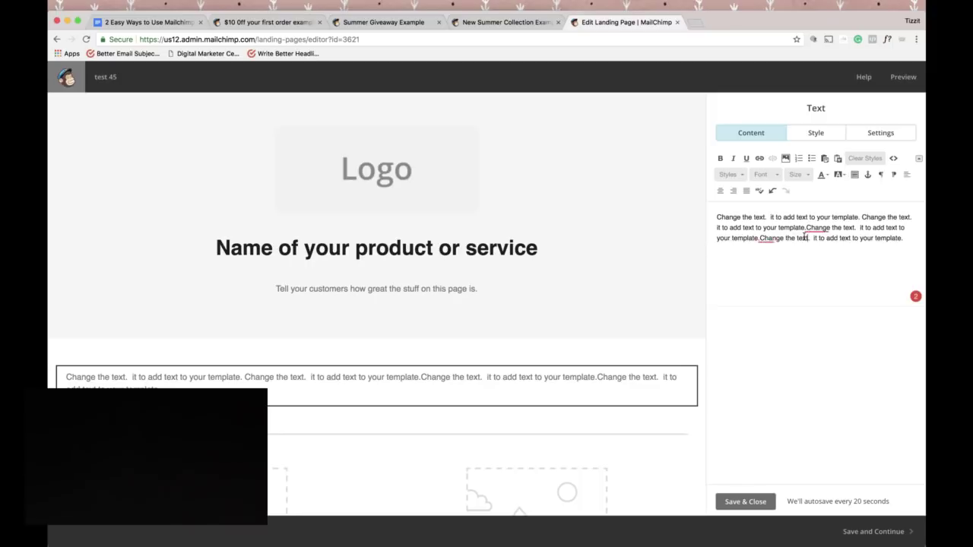
Step: Make the middle passage of the text block bold, from "your template" through the last "Change the text", and save and close the block
{"action": "left_click_drag", "start_coordinate": [809, 238], "coordinate": [764, 228]}
{"action": "left_click", "coordinate": [720, 158]}
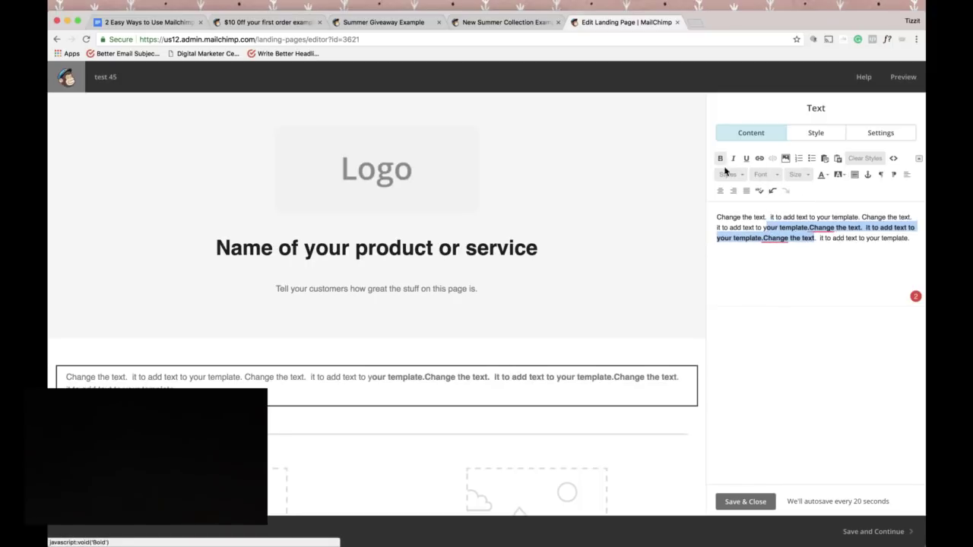
{"action": "left_click", "coordinate": [764, 234]}
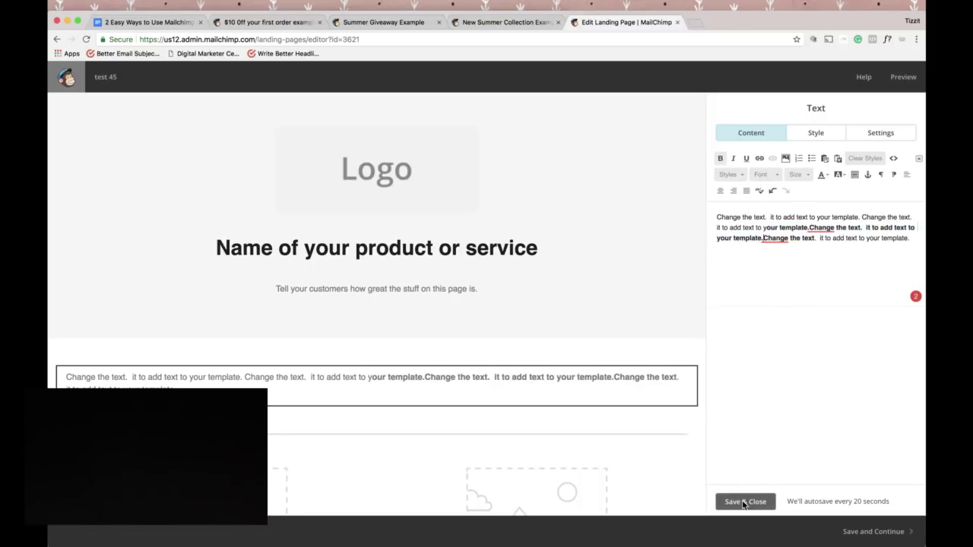
{"action": "left_click", "coordinate": [743, 502]}
{"action": "scroll", "coordinate": [641, 312], "scroll_direction": "down", "scroll_amount": 4}
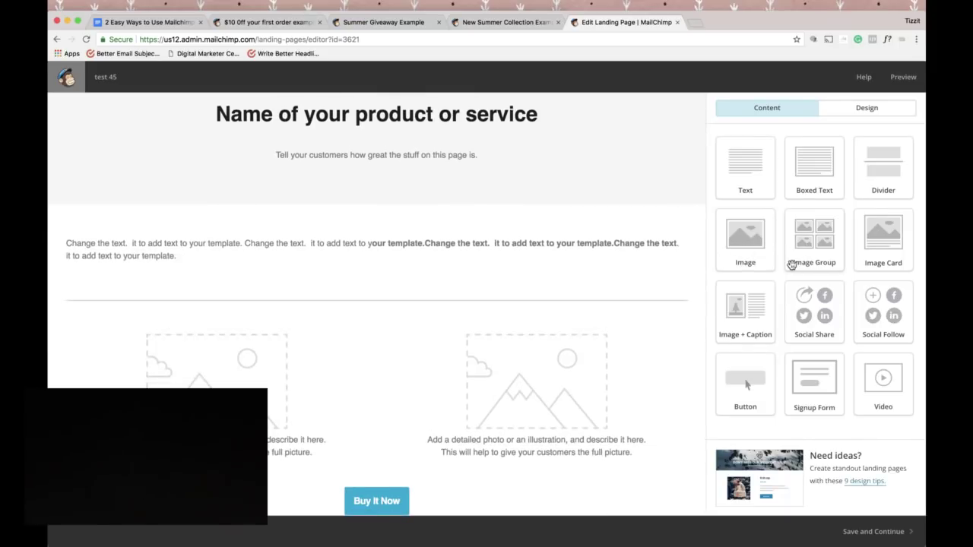
{"action": "left_click_drag", "start_coordinate": [804, 298], "coordinate": [678, 235]}
{"action": "scroll", "coordinate": [418, 232], "scroll_direction": "up", "scroll_amount": 3}
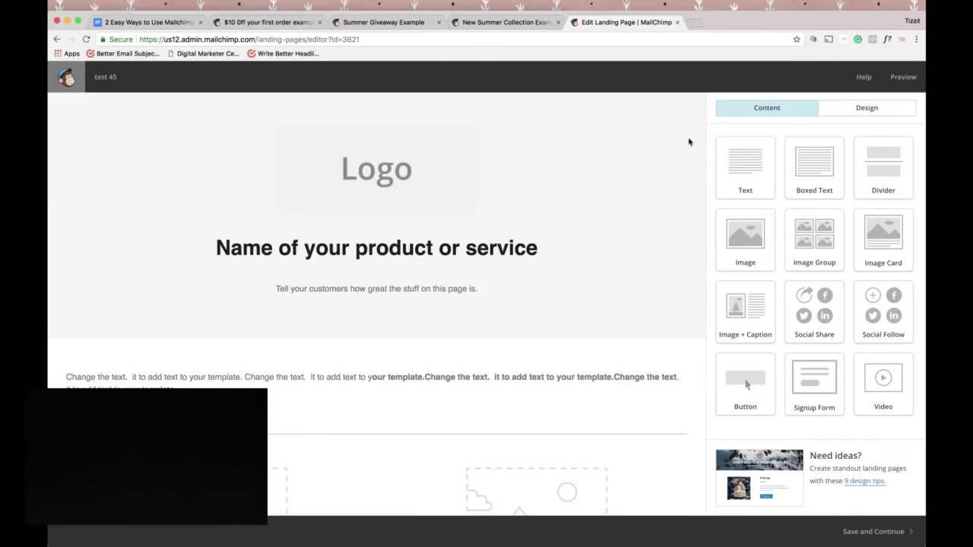
Step: Set the background color of the header section around the product name to a muted red
{"action": "left_click", "coordinate": [174, 247]}
{"action": "left_click", "coordinate": [66, 320]}
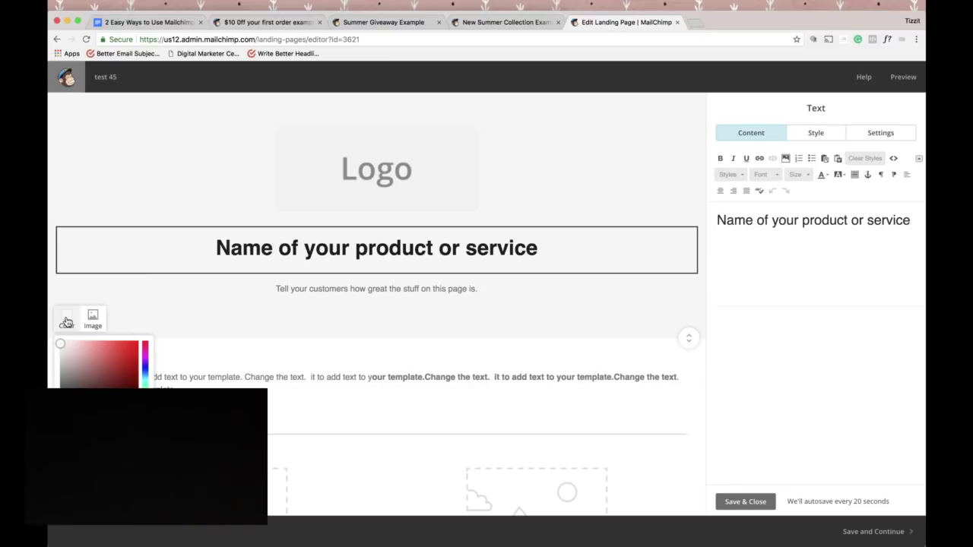
{"action": "left_click", "coordinate": [99, 349]}
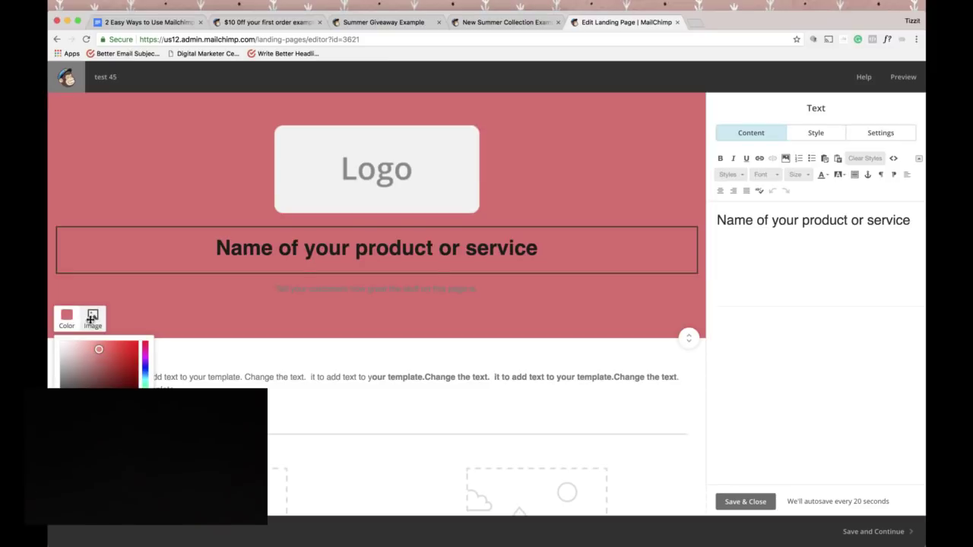
Step: Insert the green palm leaves photo from My Files as the header section's background image
{"action": "left_click", "coordinate": [92, 317]}
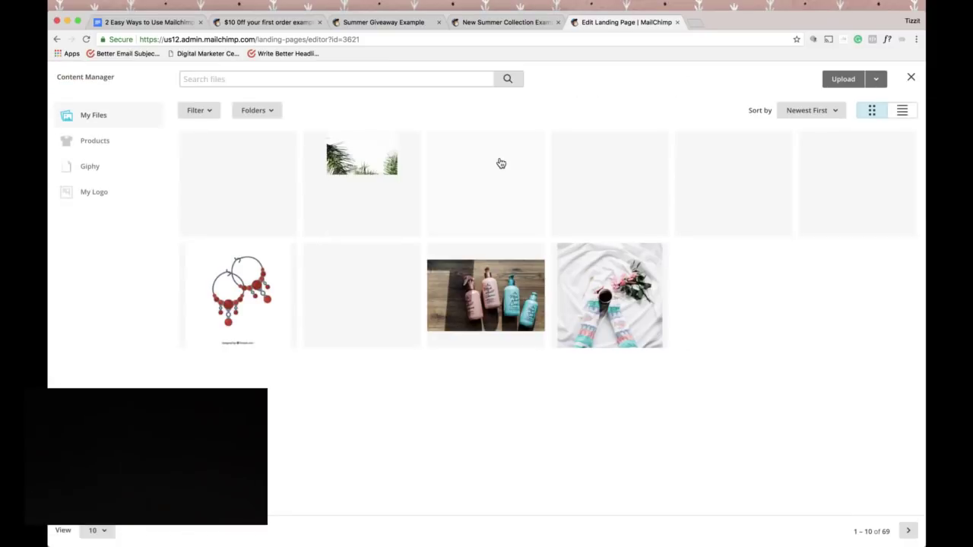
{"action": "left_click", "coordinate": [365, 170]}
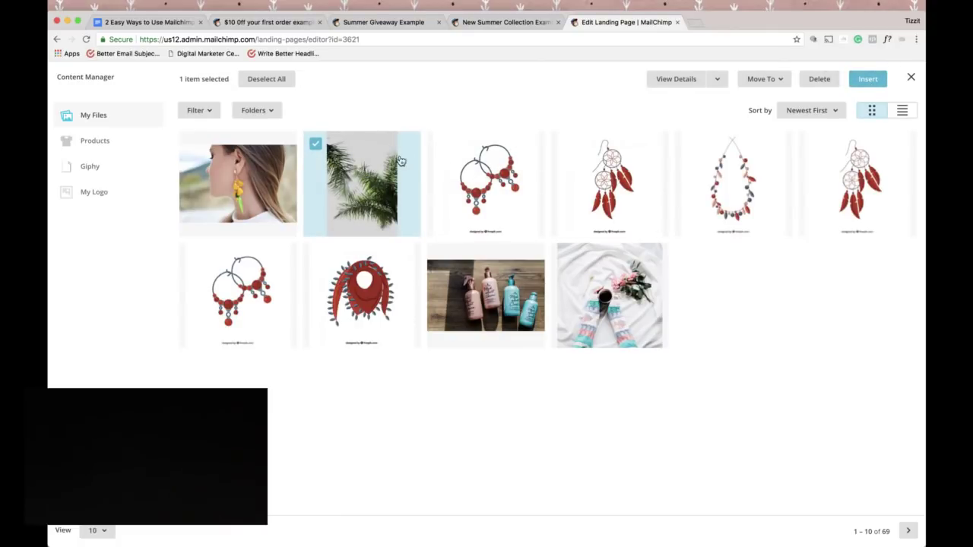
{"action": "left_click", "coordinate": [868, 81]}
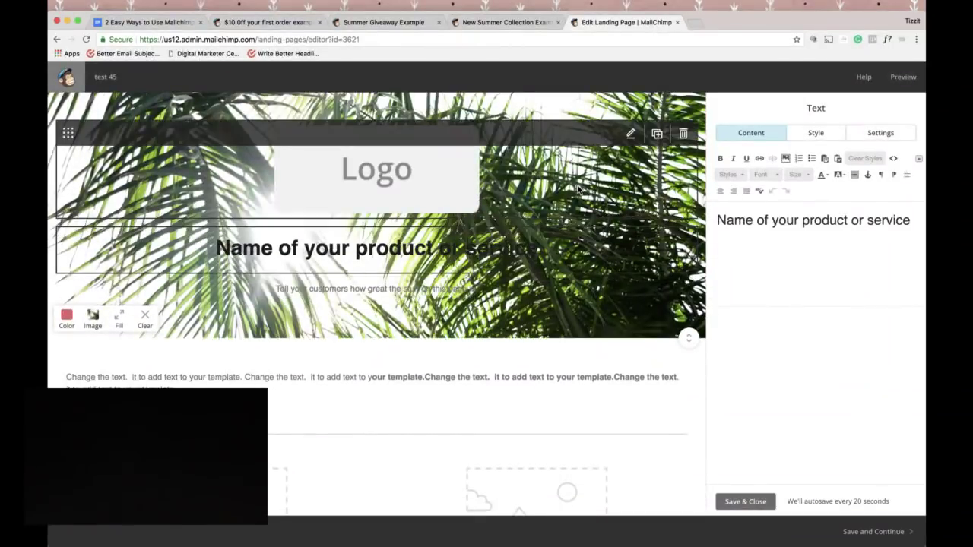
Step: Delete the logo block from the header section and duplicate the two-column image and caption block
{"action": "left_click", "coordinate": [682, 136]}
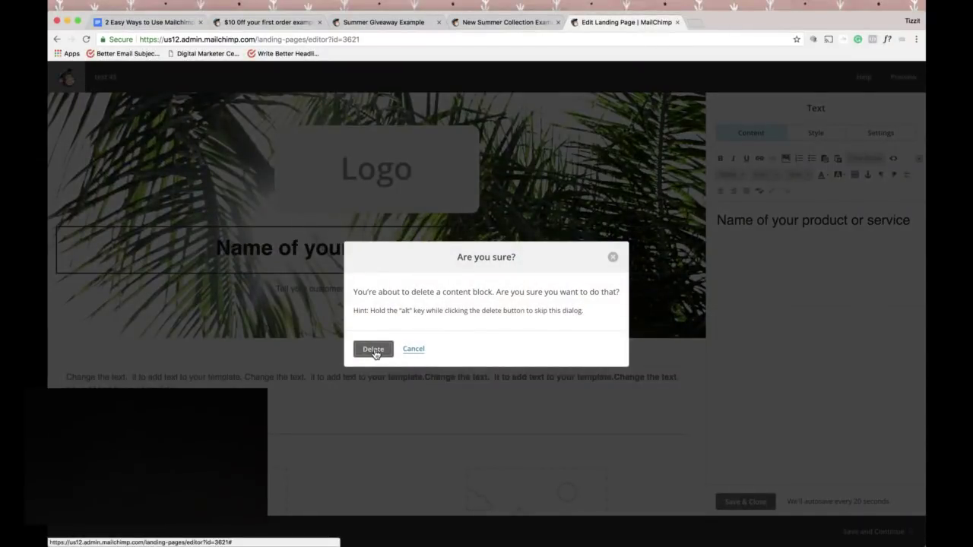
{"action": "left_click", "coordinate": [373, 349]}
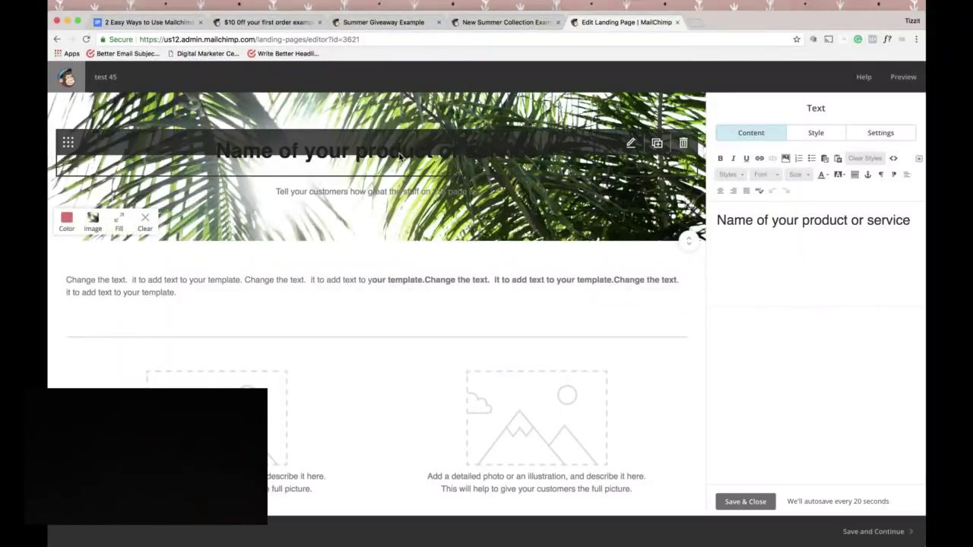
{"action": "scroll", "coordinate": [368, 393], "scroll_direction": "down", "scroll_amount": 4}
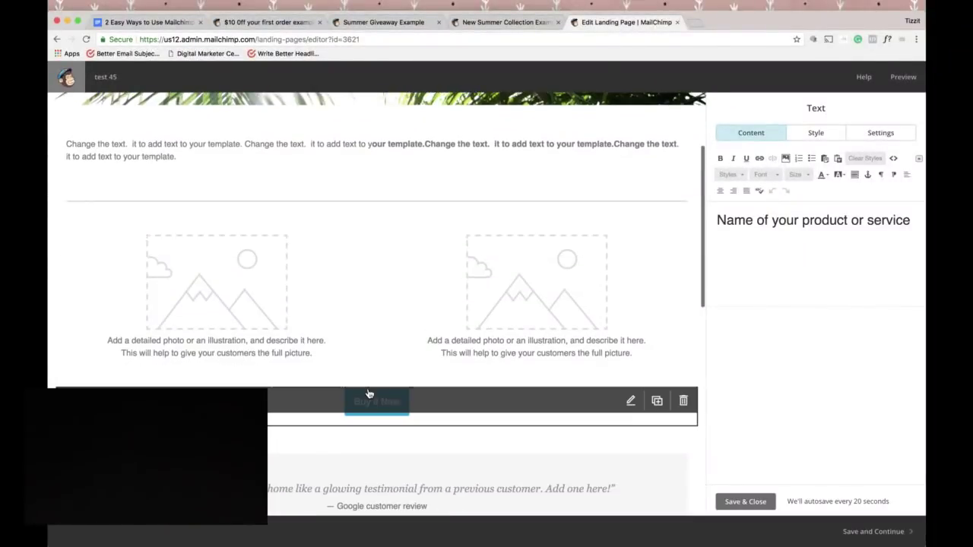
{"action": "scroll", "coordinate": [242, 295], "scroll_direction": "down", "scroll_amount": 1}
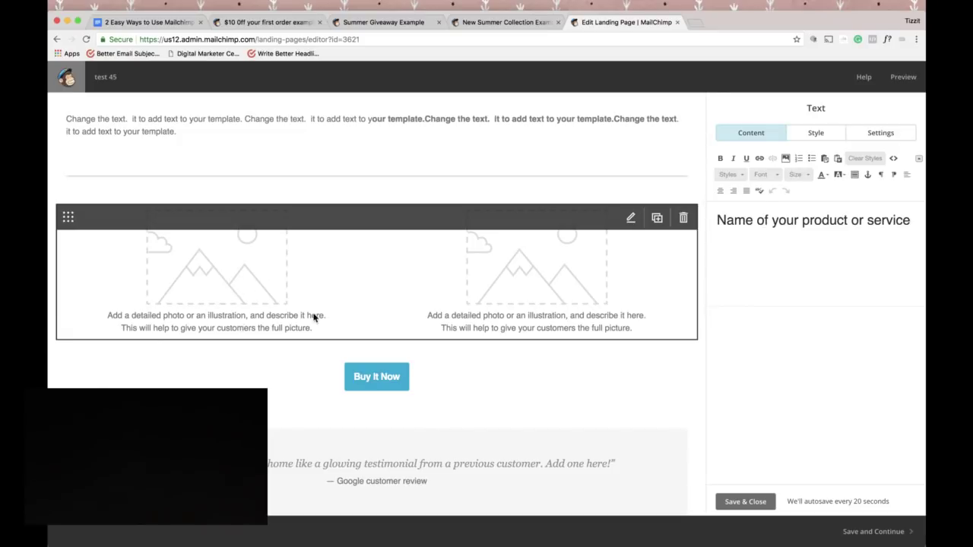
{"action": "scroll", "coordinate": [389, 315], "scroll_direction": "down", "scroll_amount": 2}
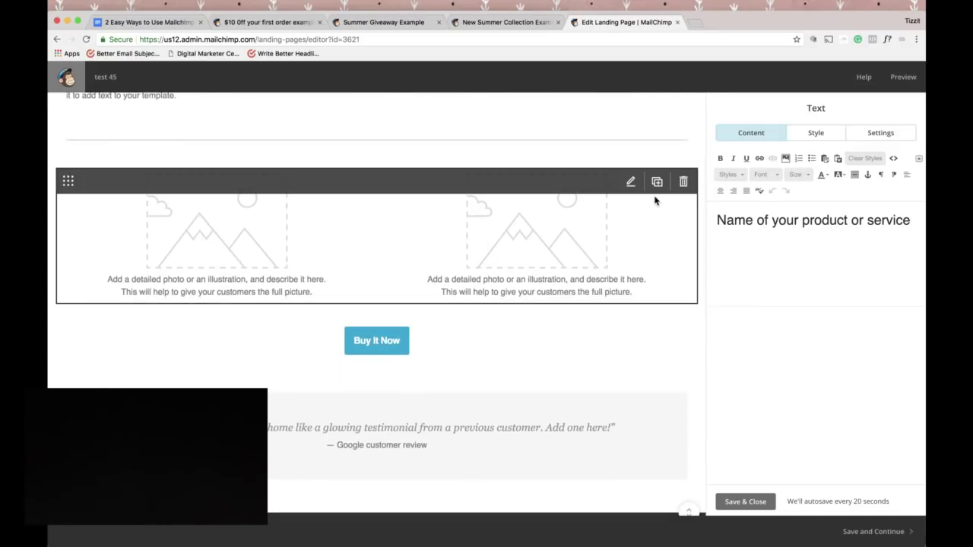
{"action": "left_click", "coordinate": [657, 186]}
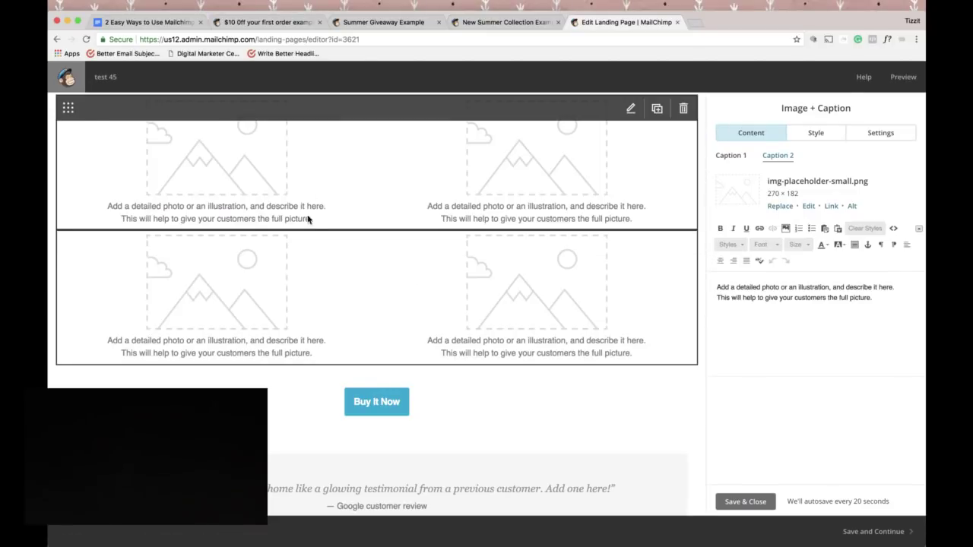
Step: Change the text of the "Buy It Now" button to "Click me"
{"action": "scroll", "coordinate": [343, 342], "scroll_direction": "down", "scroll_amount": 2}
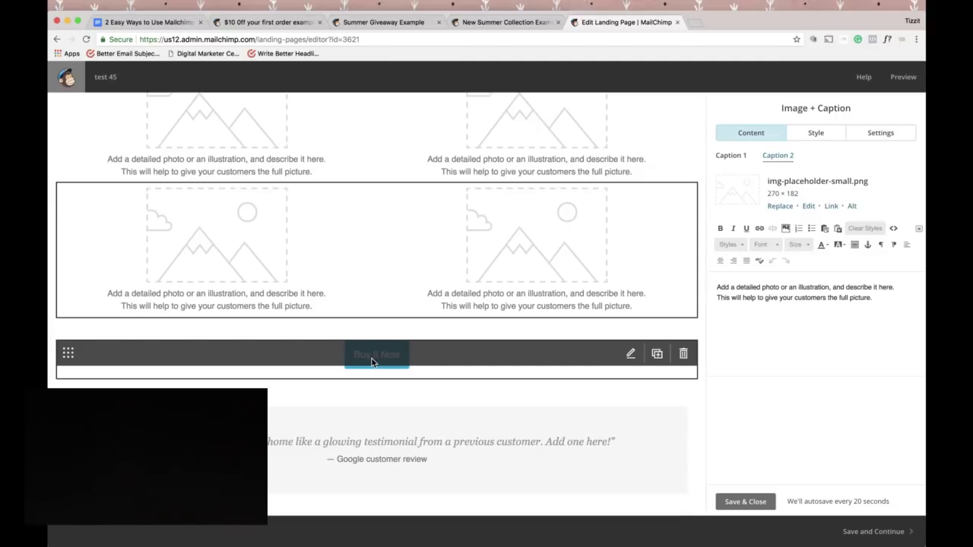
{"action": "left_click", "coordinate": [372, 358]}
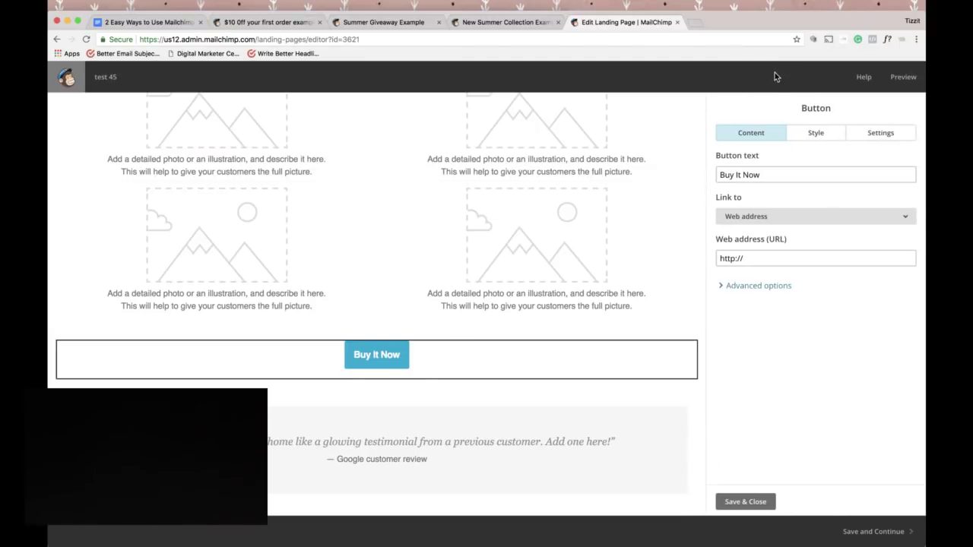
{"action": "triple_click", "coordinate": [759, 177]}
{"action": "type", "text": "Clicke me"}
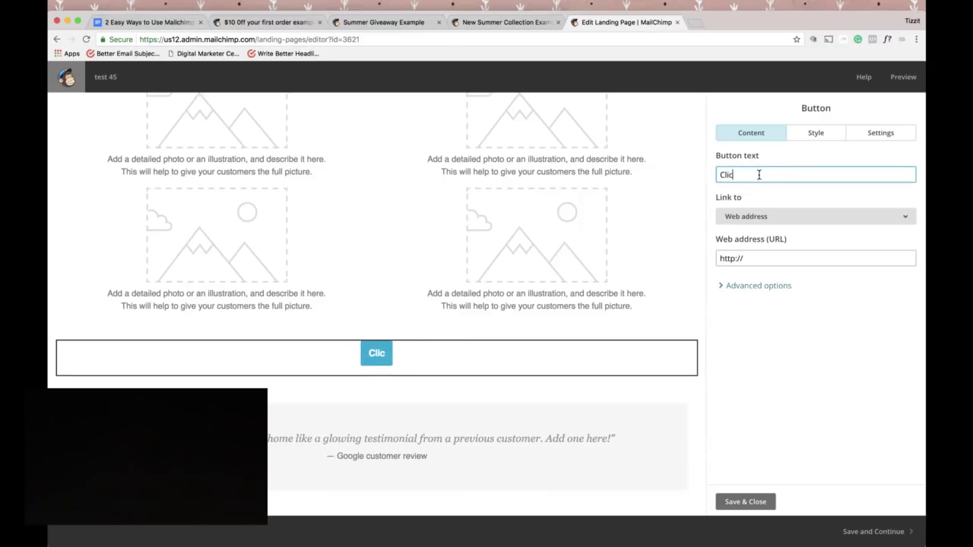
{"action": "key", "text": "BackSpace"}
{"action": "key", "text": "BackSpace"}
{"action": "key", "text": "BackSpace"}
{"action": "key", "text": "BackSpace"}
{"action": "type", "text": "me"}
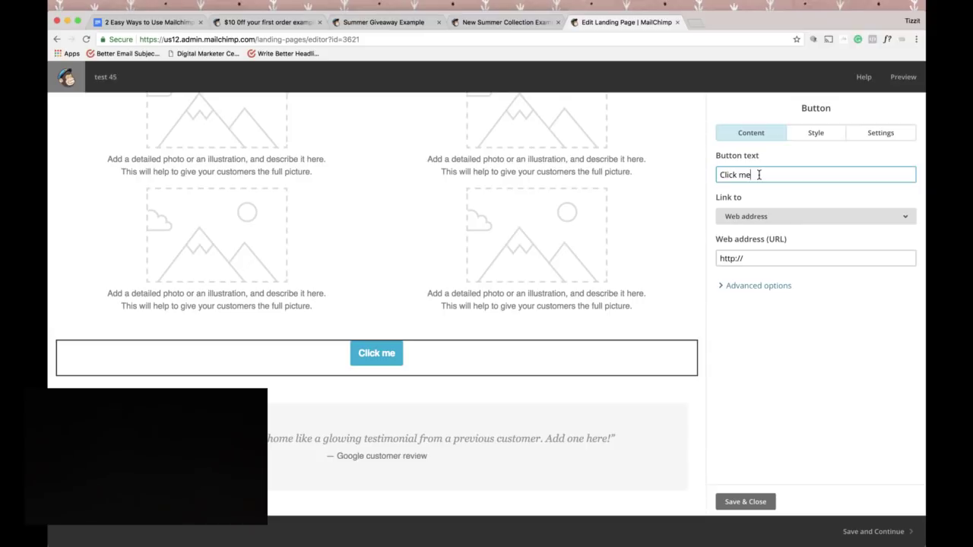
Step: Set the button's background color to the dark gray #303f42
{"action": "left_click", "coordinate": [815, 133]}
{"action": "left_click", "coordinate": [723, 327]}
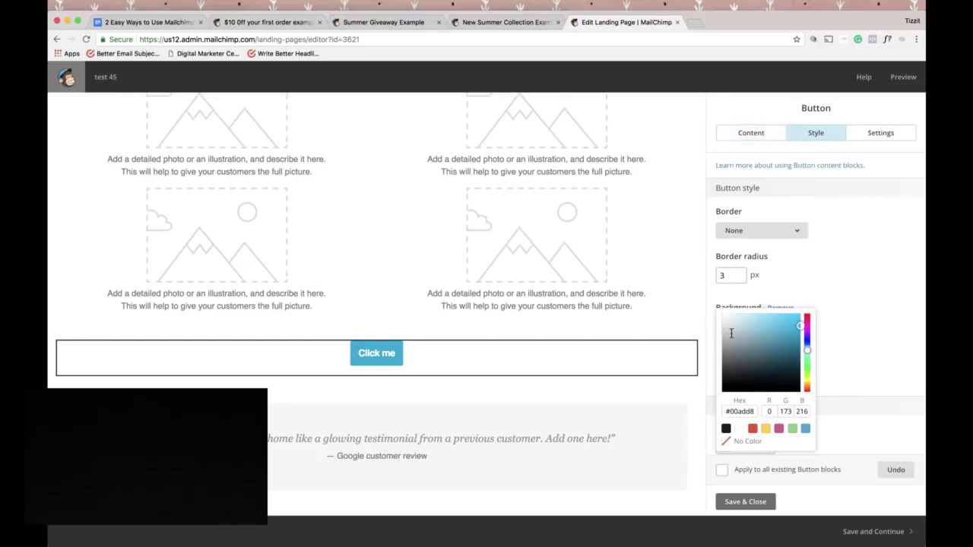
{"action": "left_click", "coordinate": [762, 347]}
{"action": "left_click", "coordinate": [747, 369]}
{"action": "left_click", "coordinate": [877, 309]}
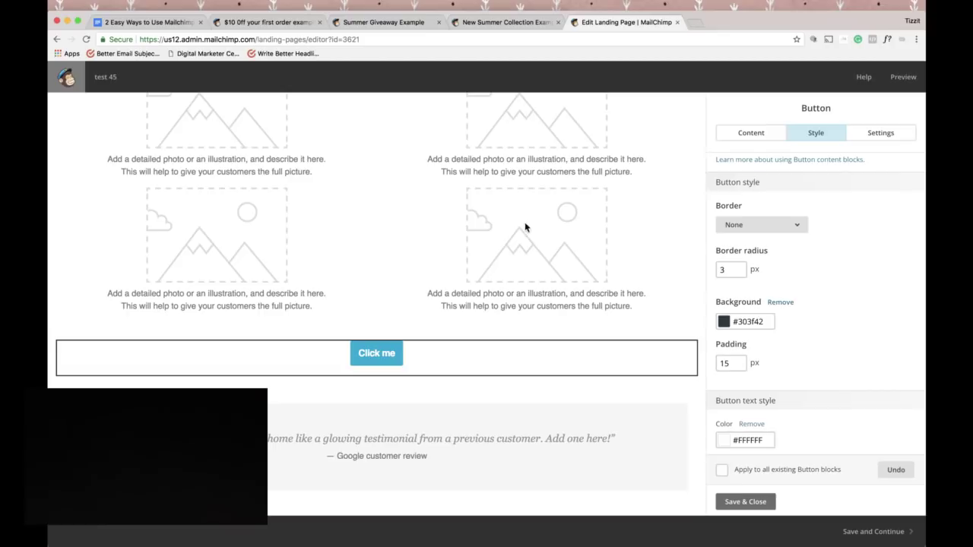
Step: Delete the divider block between the text and the image captions, and save and close the button block
{"action": "scroll", "coordinate": [446, 213], "scroll_direction": "up", "scroll_amount": 8}
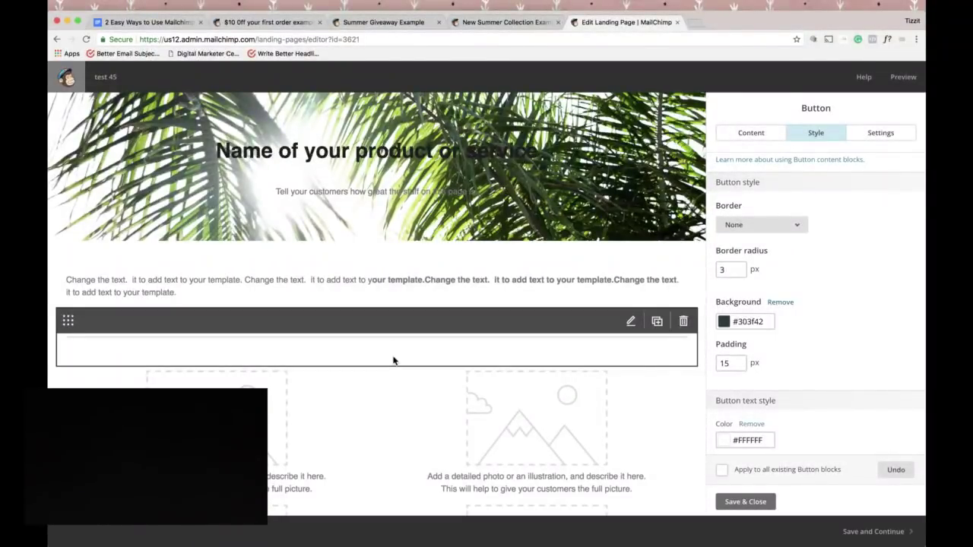
{"action": "left_click", "coordinate": [684, 323]}
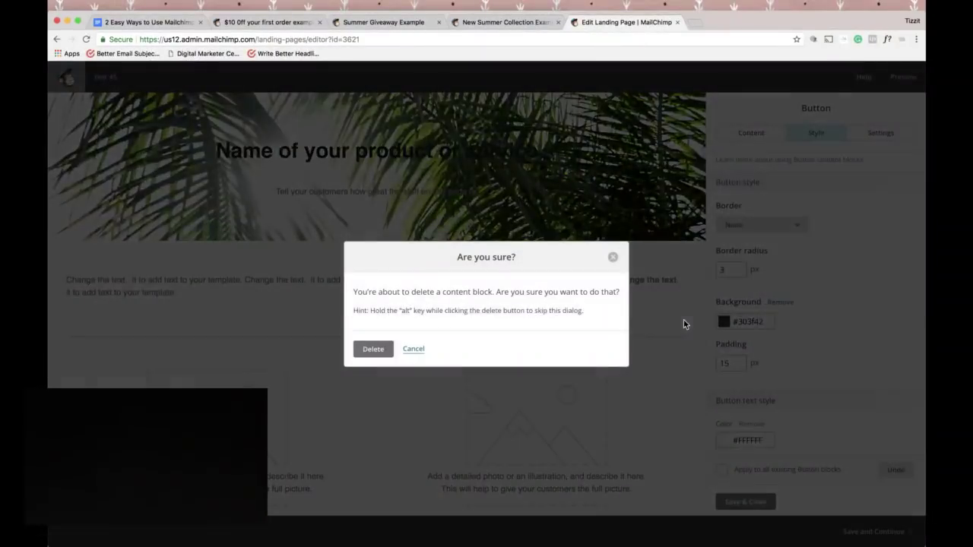
{"action": "left_click", "coordinate": [371, 348]}
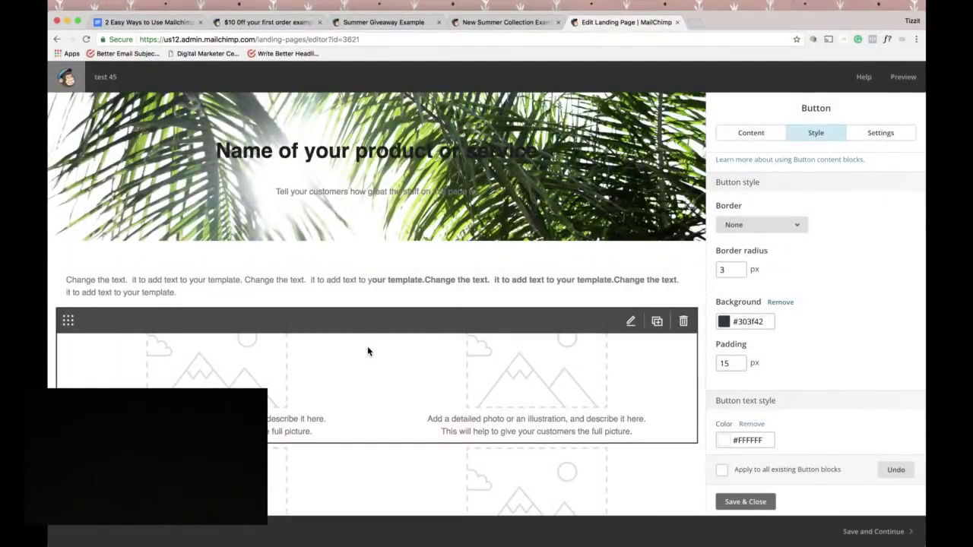
{"action": "left_click", "coordinate": [733, 501]}
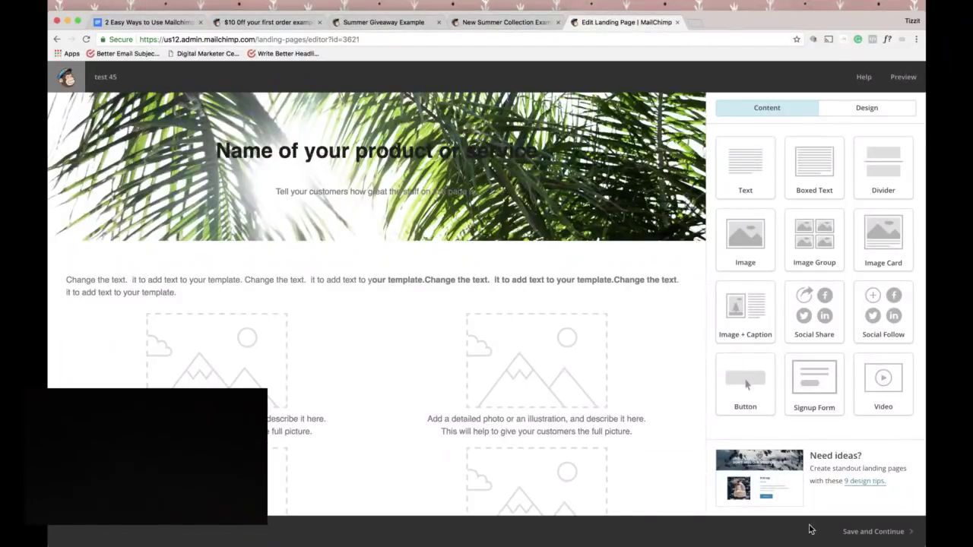
Step: Save the page design, continue to the checklist, and set and save the page title "Mother's Day Giveaway"
{"action": "left_click", "coordinate": [865, 542]}
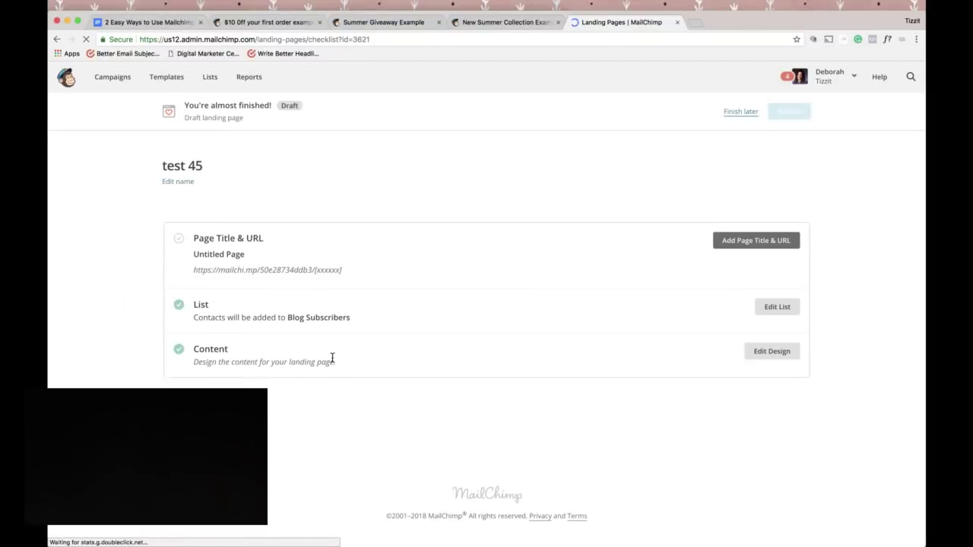
{"action": "left_click", "coordinate": [749, 242]}
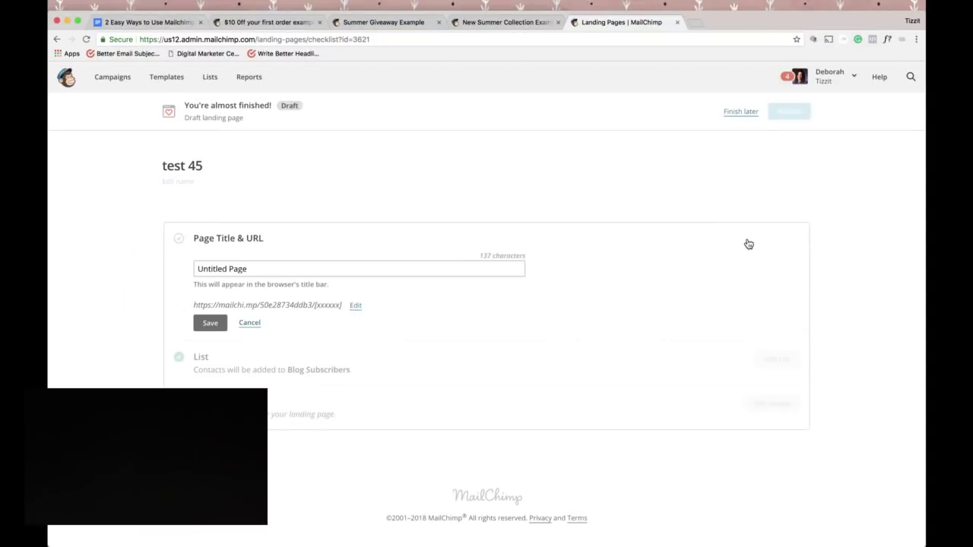
{"action": "triple_click", "coordinate": [333, 270]}
{"action": "type", "text": "M"}
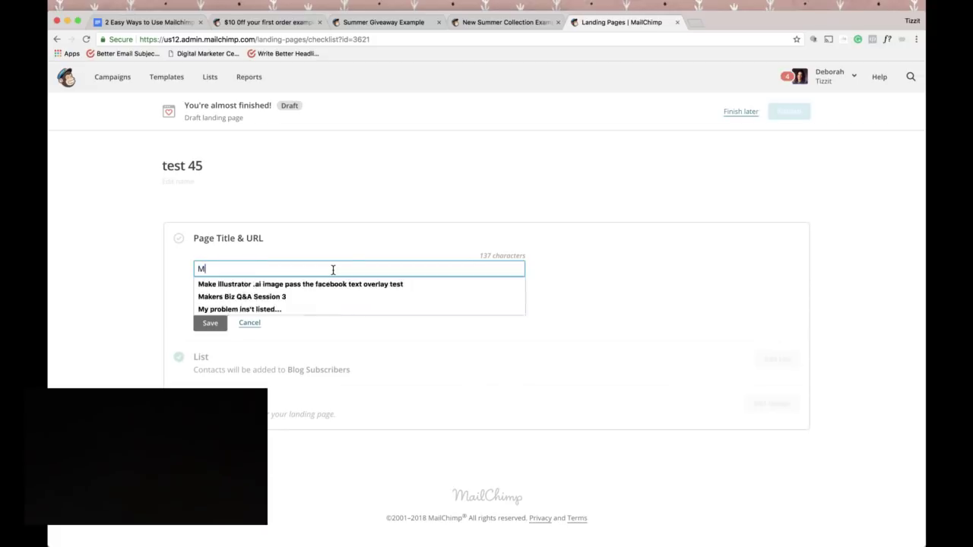
{"action": "type", "text": "other's Day "}
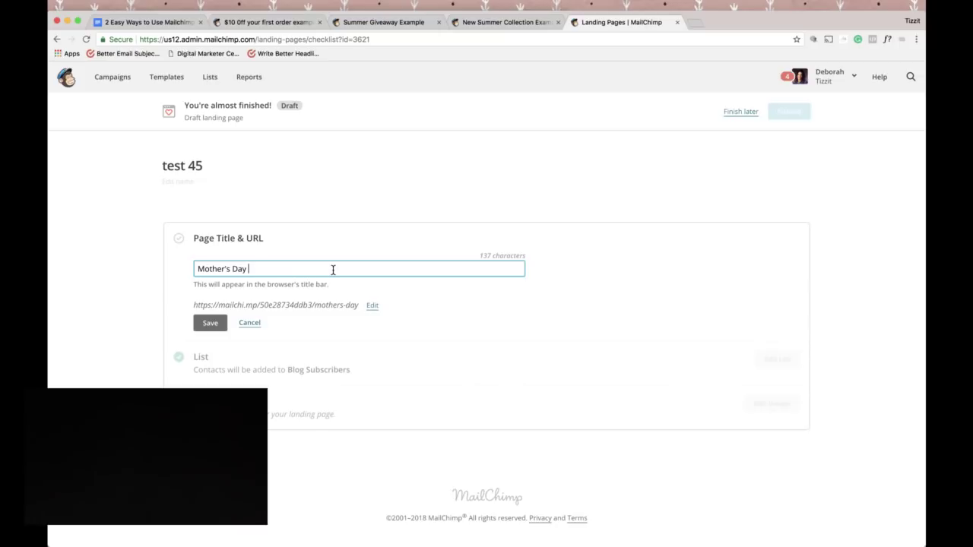
{"action": "type", "text": "Giveaway"}
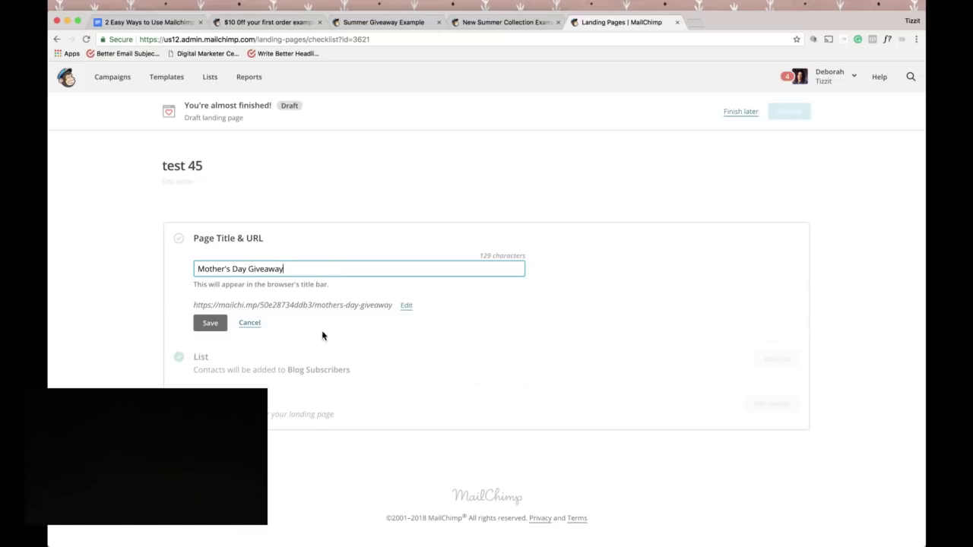
{"action": "left_click", "coordinate": [215, 326]}
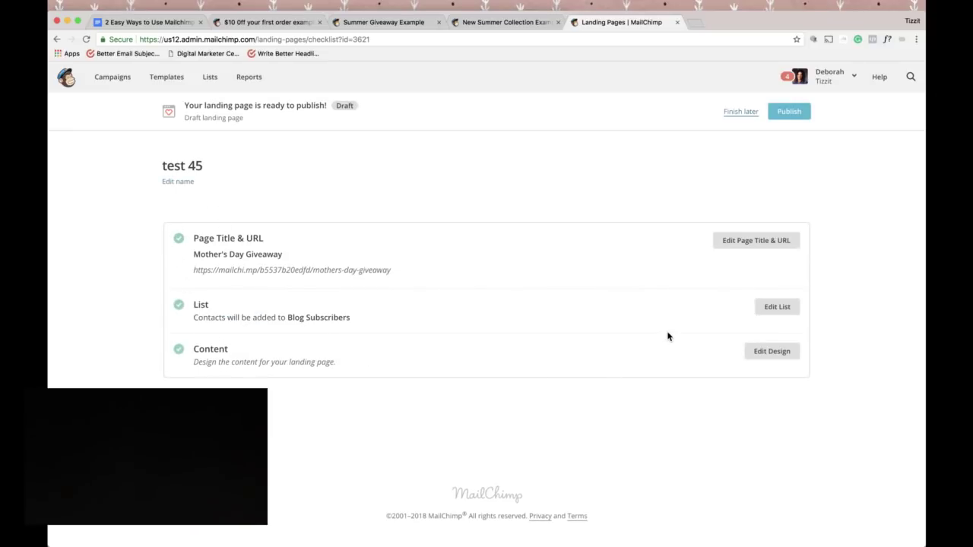
Step: Publish the landing page, copy its live URL and open it in a new browser tab
{"action": "left_click", "coordinate": [793, 118]}
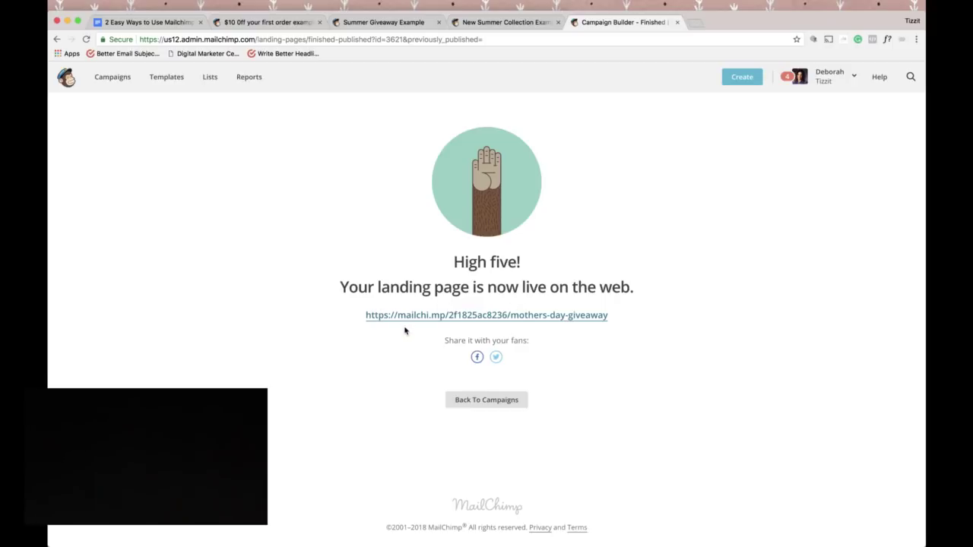
{"action": "left_click_drag", "start_coordinate": [367, 317], "coordinate": [616, 319]}
{"action": "key", "text": "ctrl+c"}
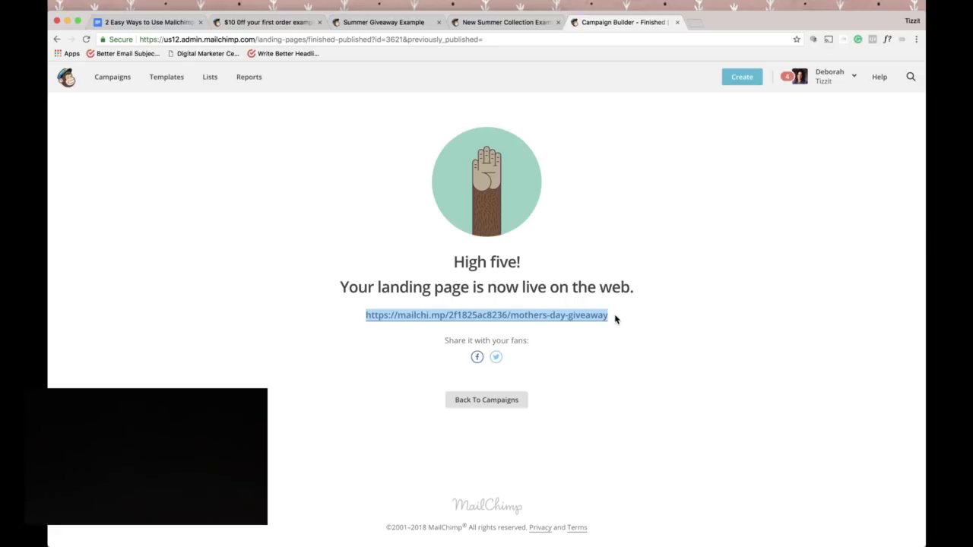
{"action": "left_click", "coordinate": [698, 28]}
{"action": "key", "text": "ctrl+v"}
{"action": "key", "text": "Return"}
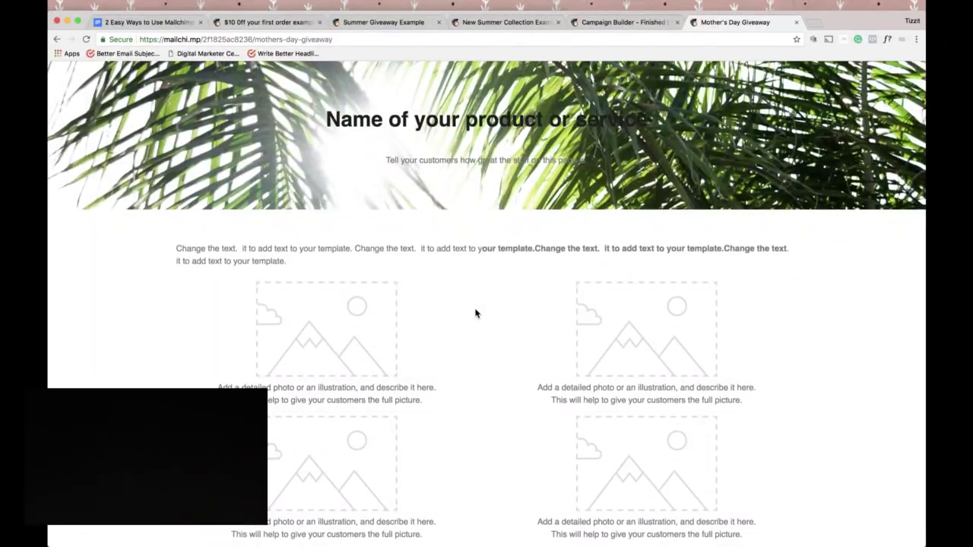
Step: Look through the published landing page down to its lower part and back up, and select its web address
{"action": "scroll", "coordinate": [476, 313], "scroll_direction": "down", "scroll_amount": 4}
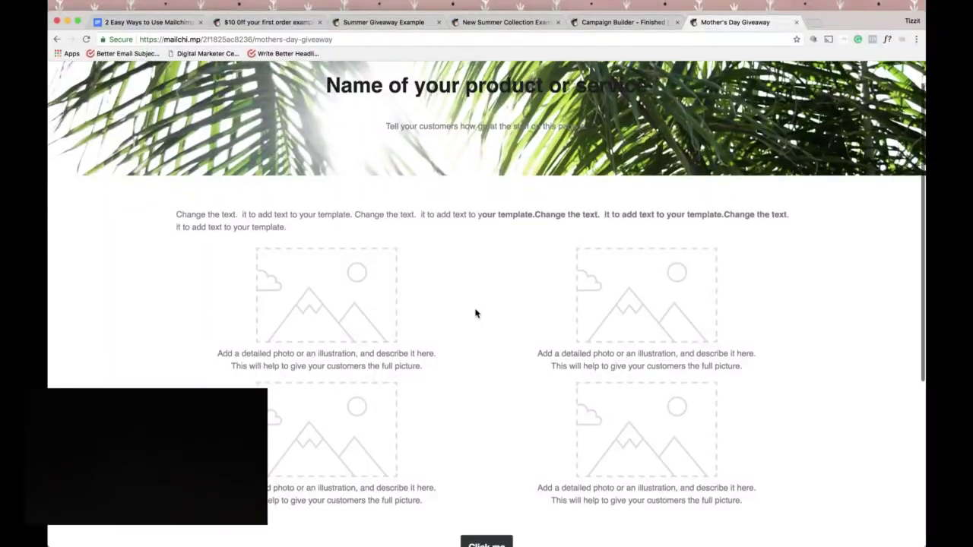
{"action": "scroll", "coordinate": [476, 313], "scroll_direction": "down", "scroll_amount": 3}
{"action": "scroll", "coordinate": [475, 314], "scroll_direction": "up", "scroll_amount": 6}
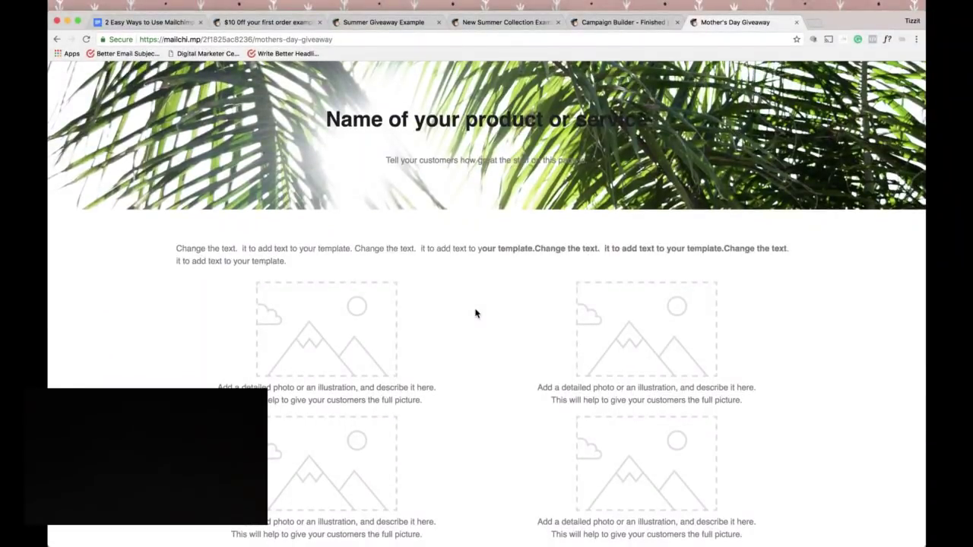
{"action": "left_click", "coordinate": [320, 39]}
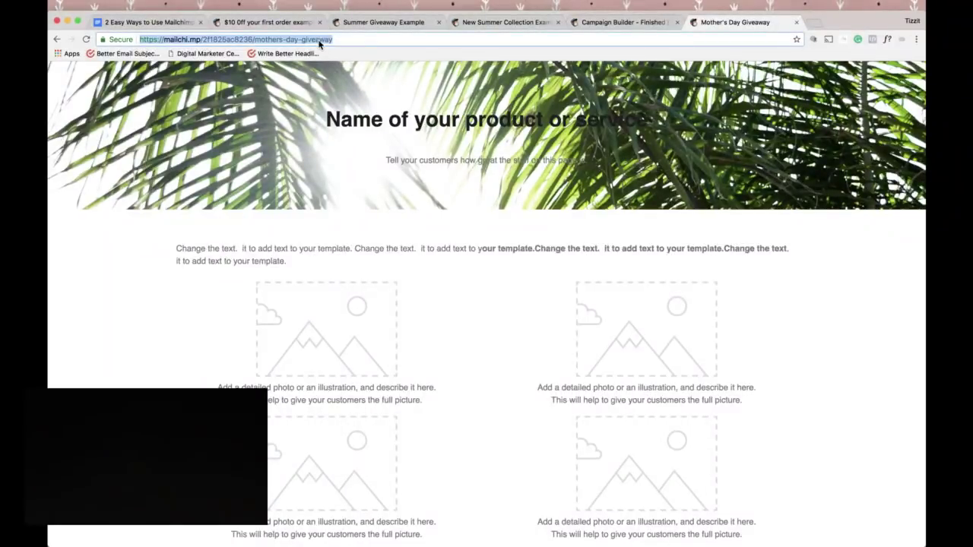